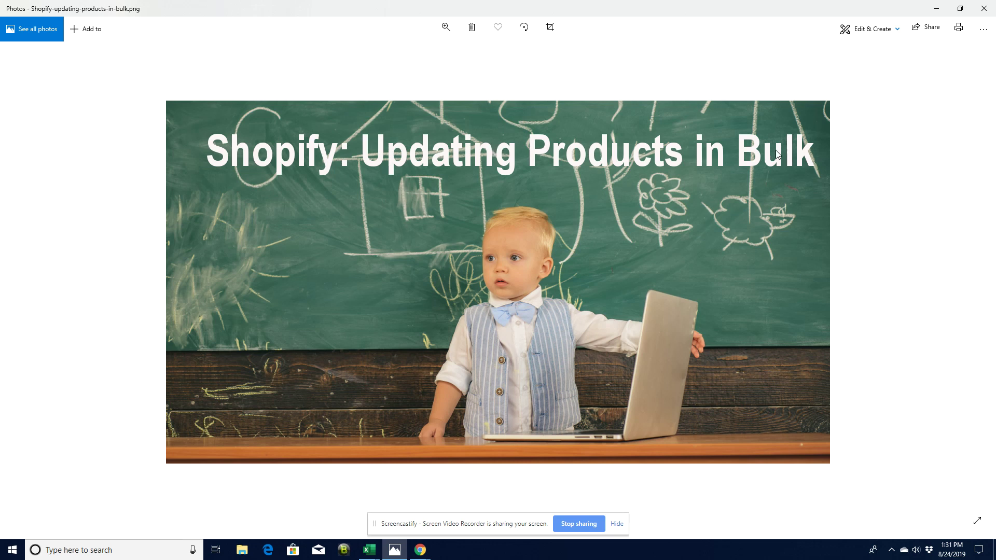
Switch to the Chrome window and view the Mugs collection on the Just Green Beans storefront.
mouse_move(421, 554)
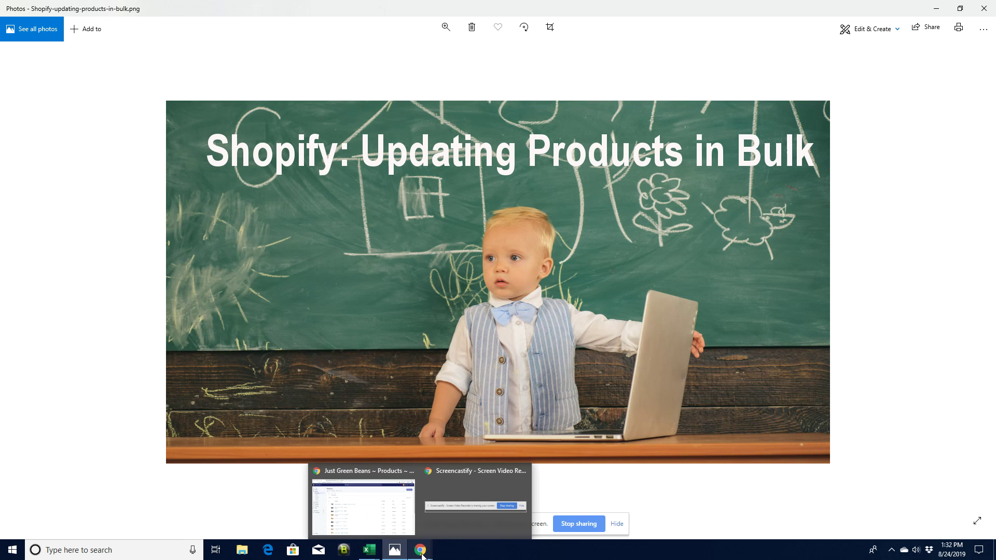
click(371, 475)
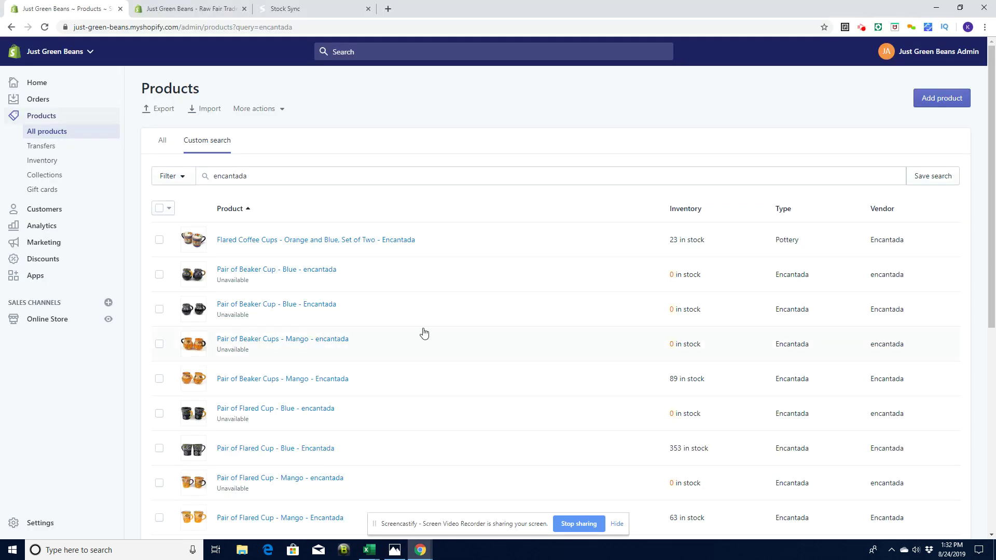
click(198, 10)
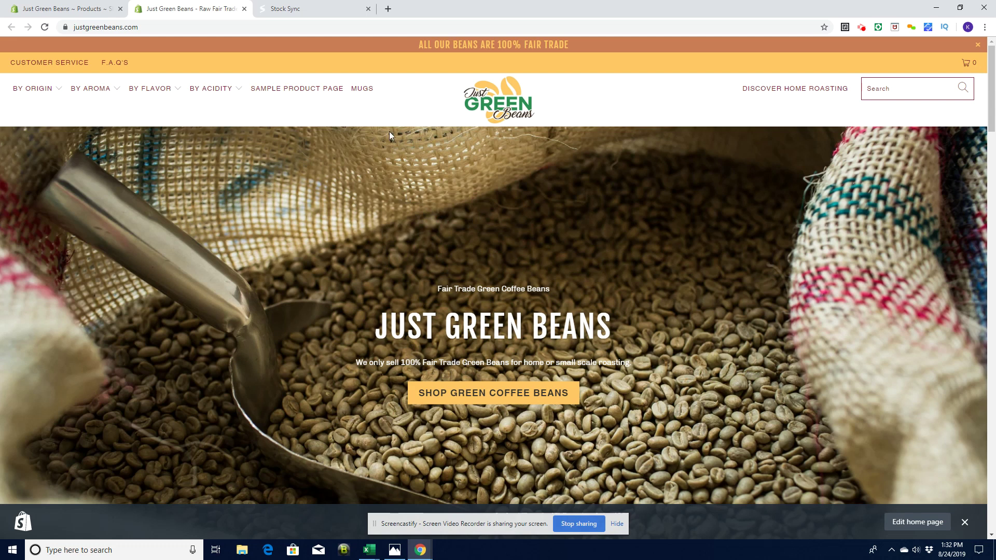
click(362, 89)
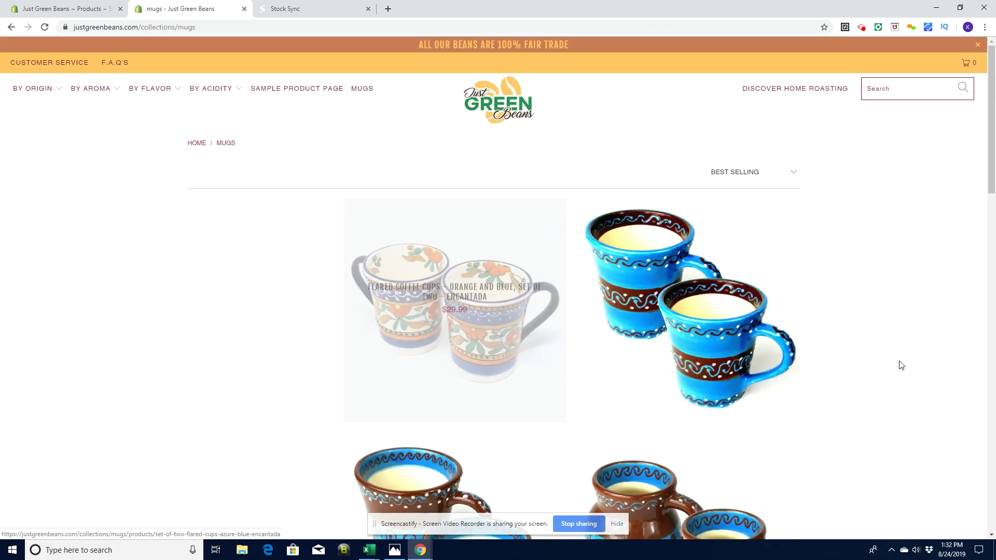
Return to the Shopify admin product list and clear its search term.
click(75, 11)
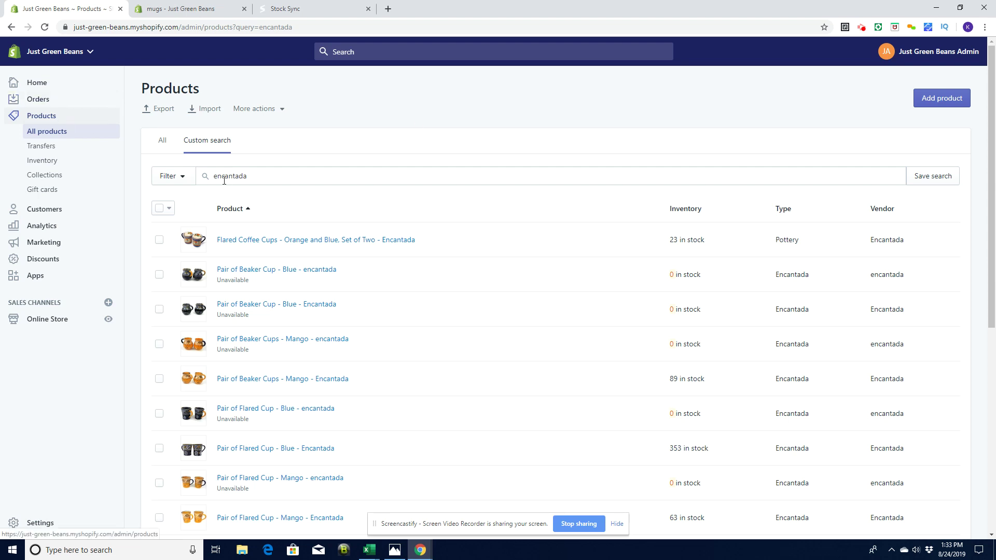
click(262, 178)
key(ctrl+a)
key(BackSpace)
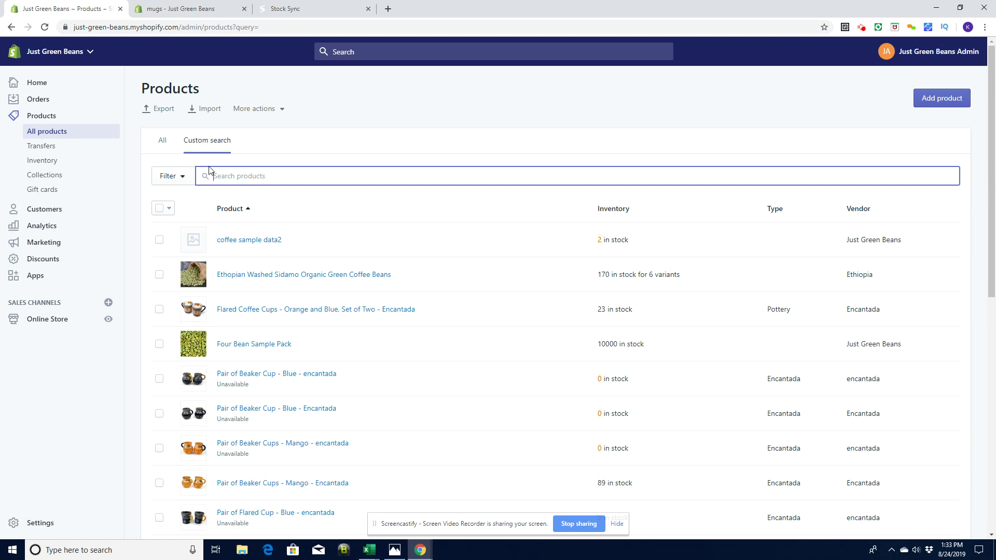
click(160, 111)
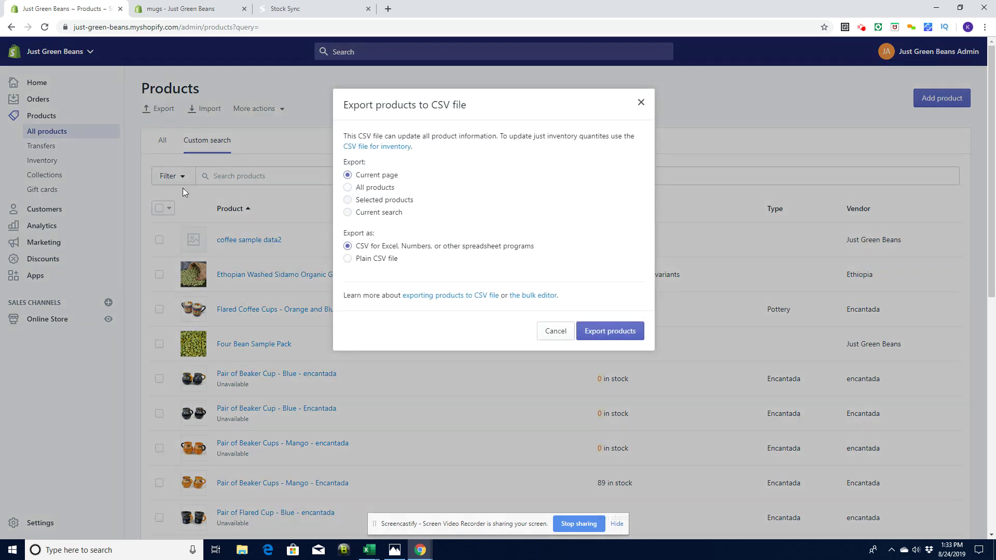
click(349, 188)
click(641, 103)
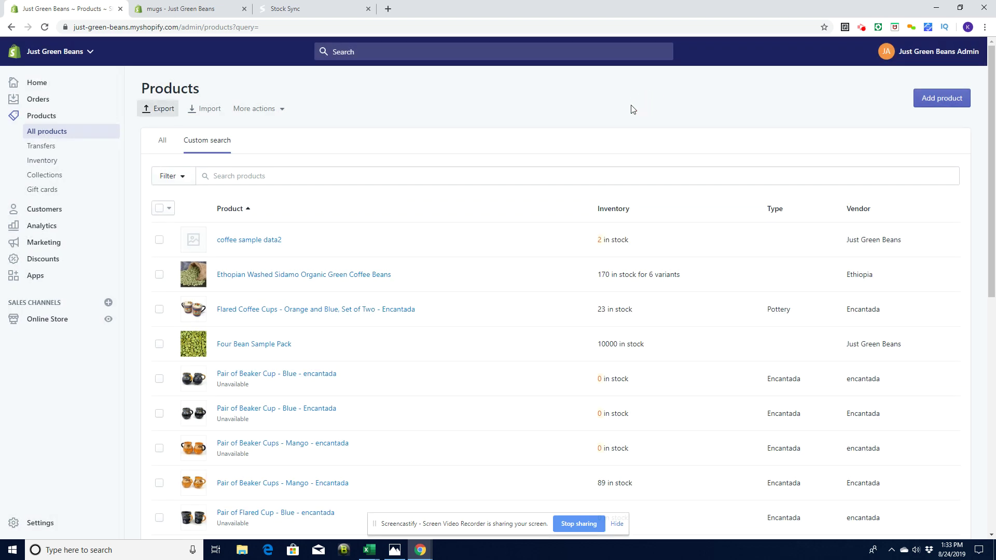
Search the products for "enca" and select all the matching products on the page.
click(249, 176)
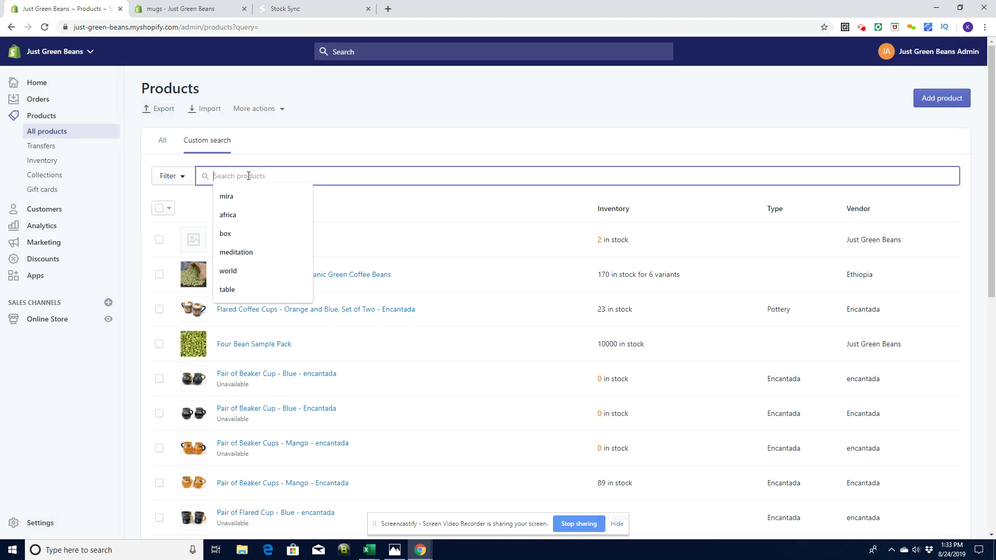
text(enca)
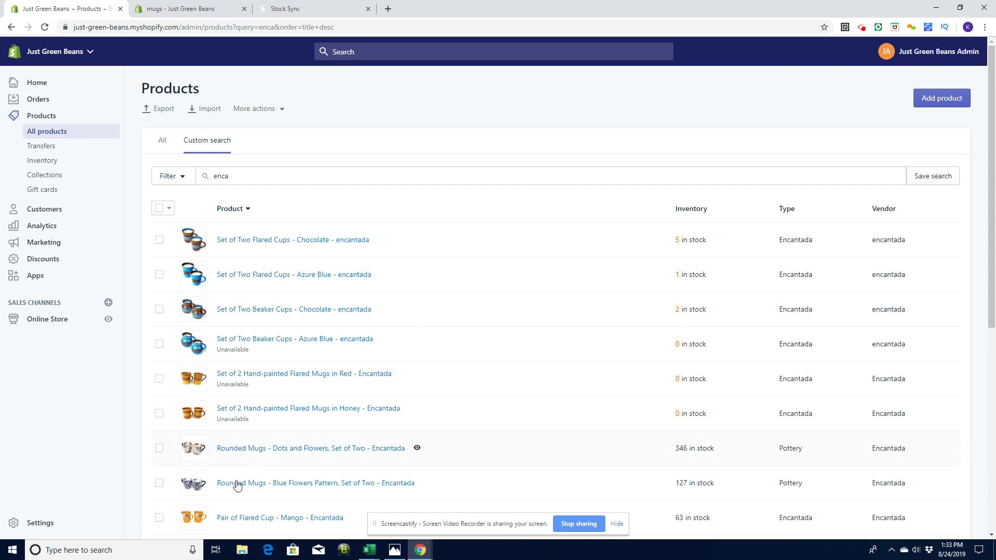
click(160, 210)
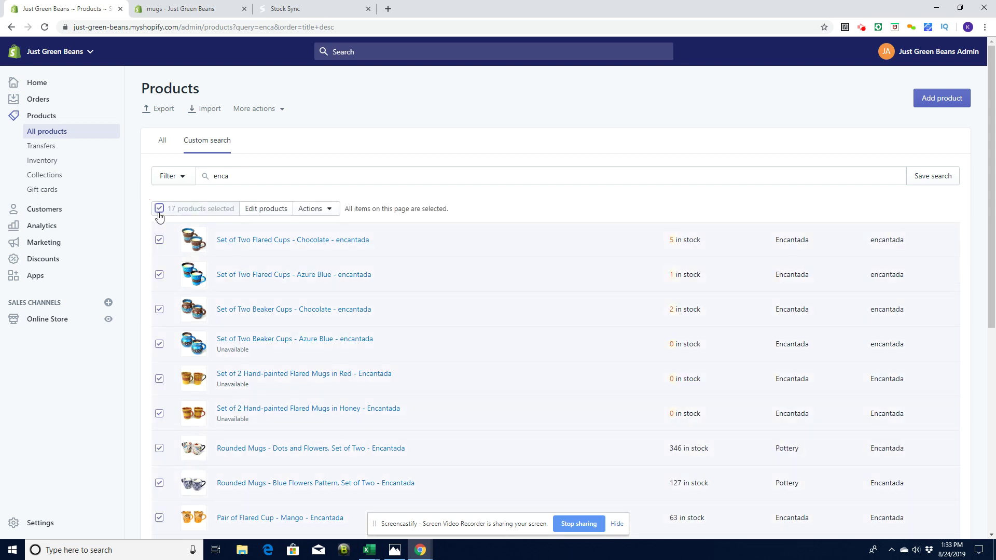
click(161, 108)
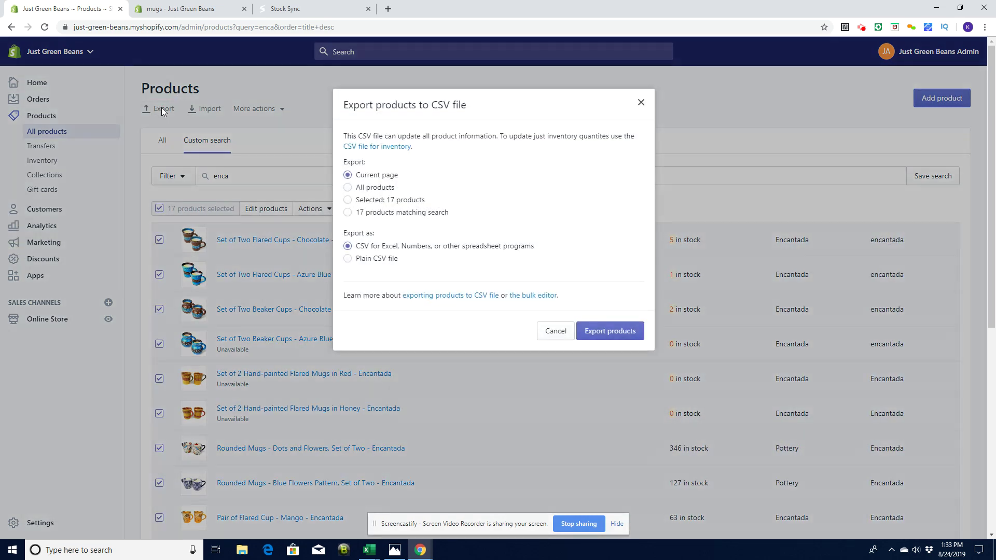
click(348, 203)
click(641, 102)
Switch to the VHC-7-24-19-2 workbook in Excel and close it.
click(378, 549)
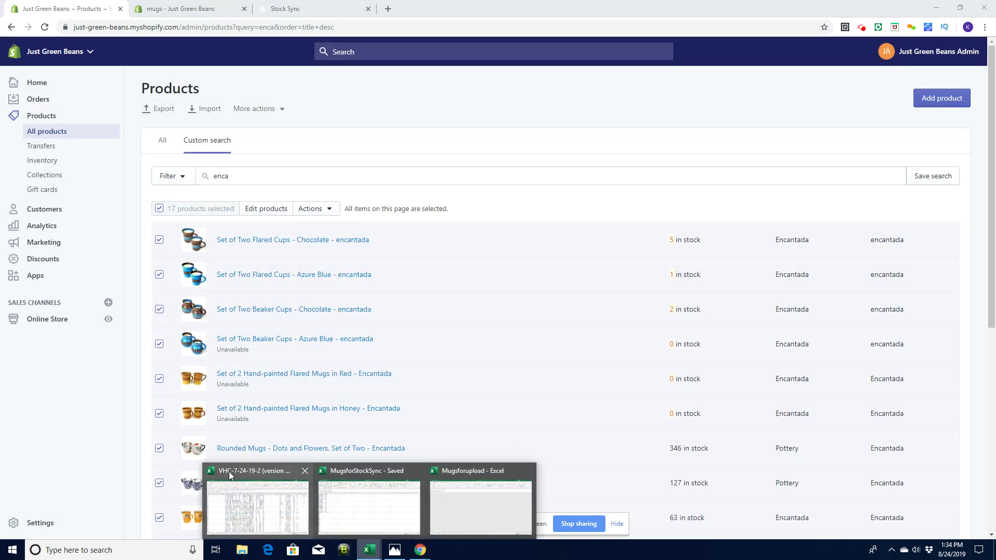
click(244, 498)
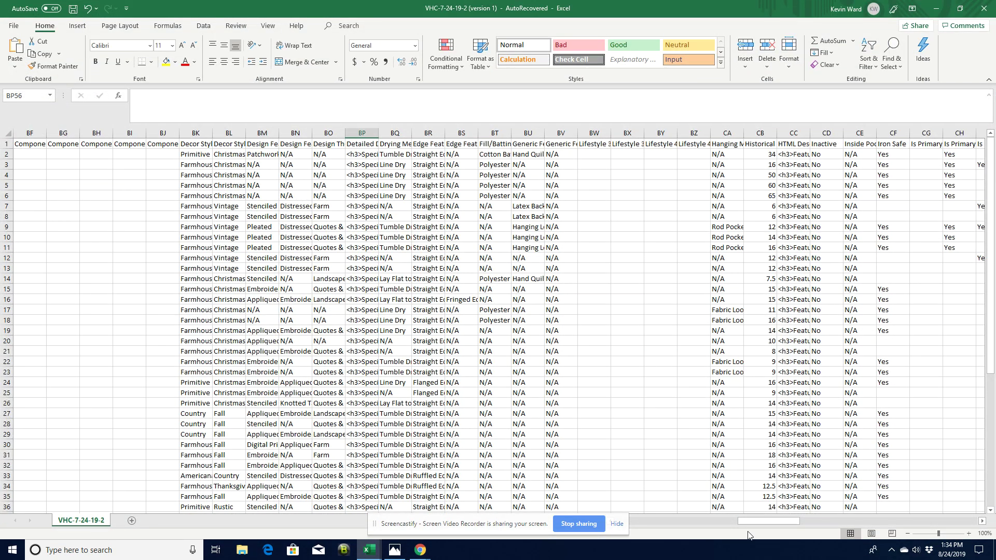
drag(769, 520, 434, 522)
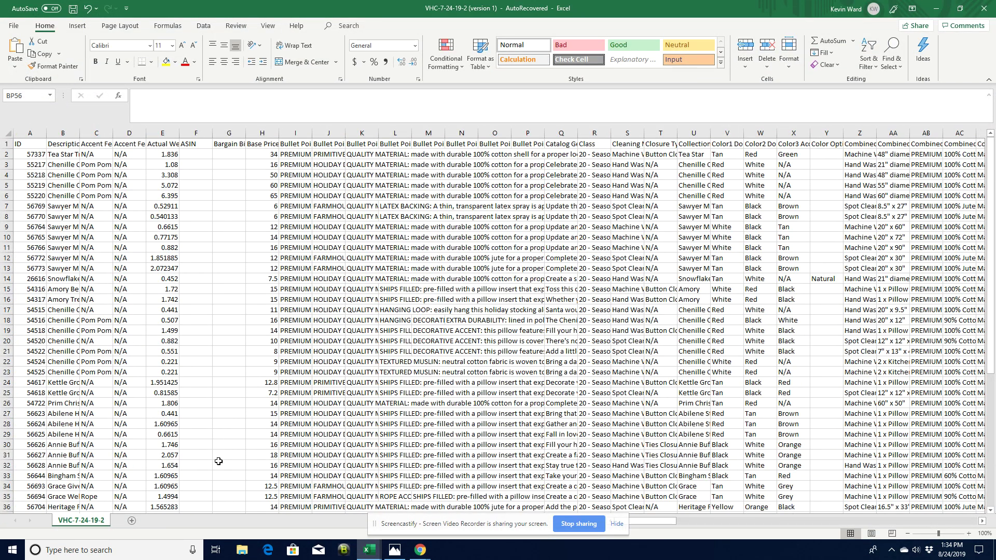
click(984, 9)
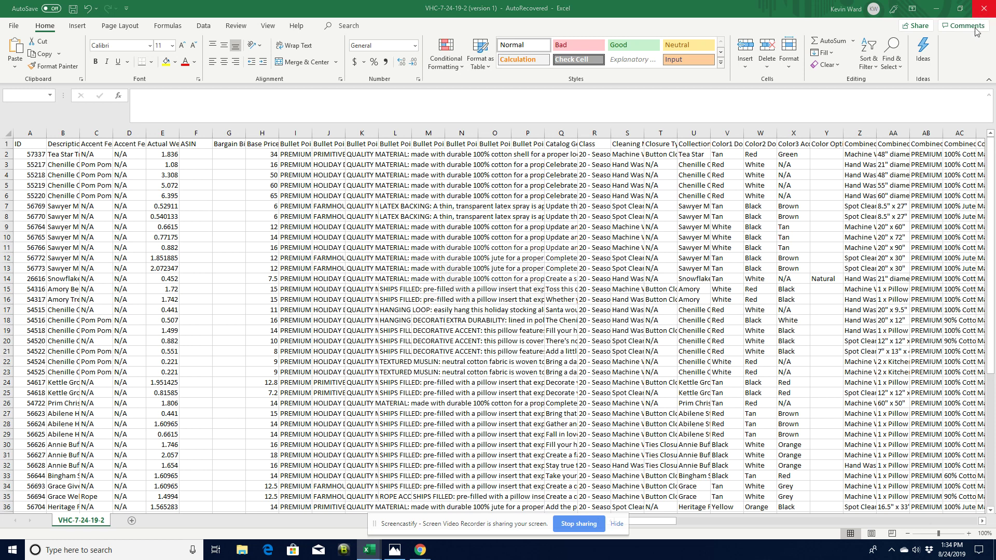
click(497, 289)
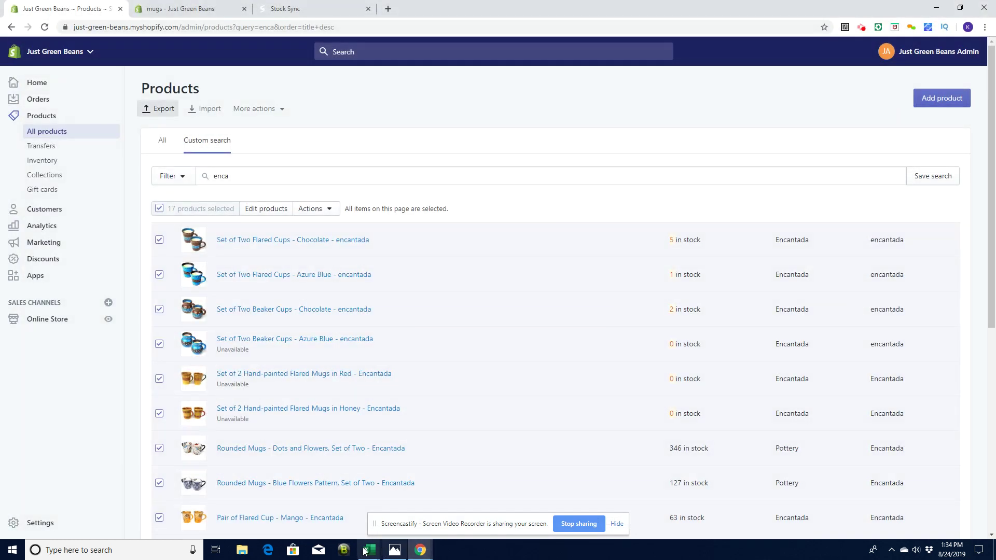
Switch to the Mugsforupload workbook in Excel and examine the first product's SKU, its extra handle rows and their image links.
click(370, 551)
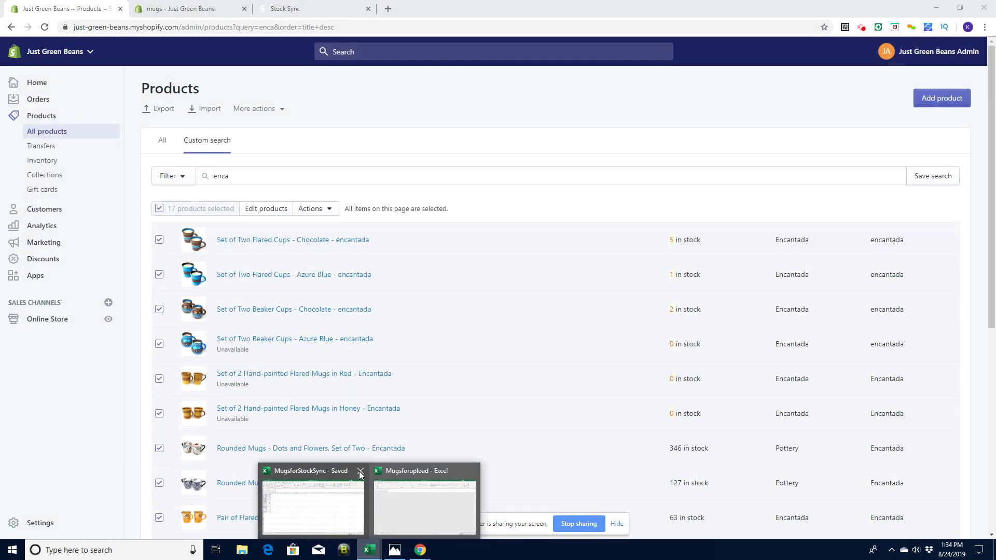
click(425, 474)
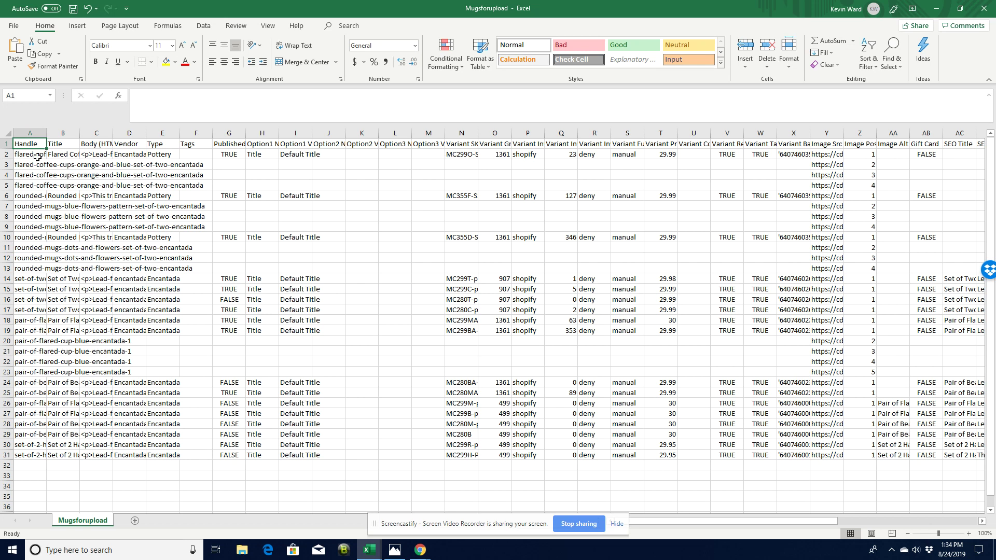
click(458, 155)
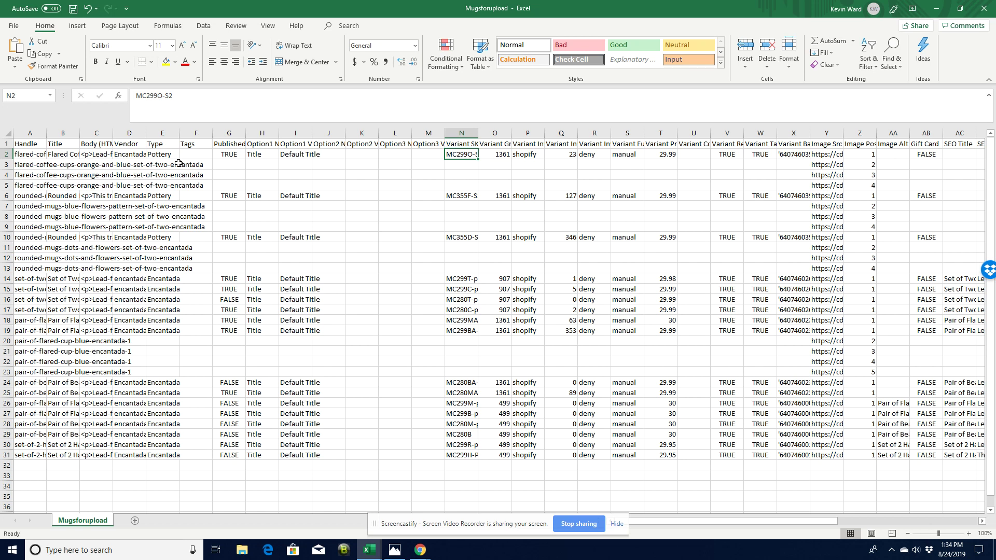
drag(26, 164, 479, 182)
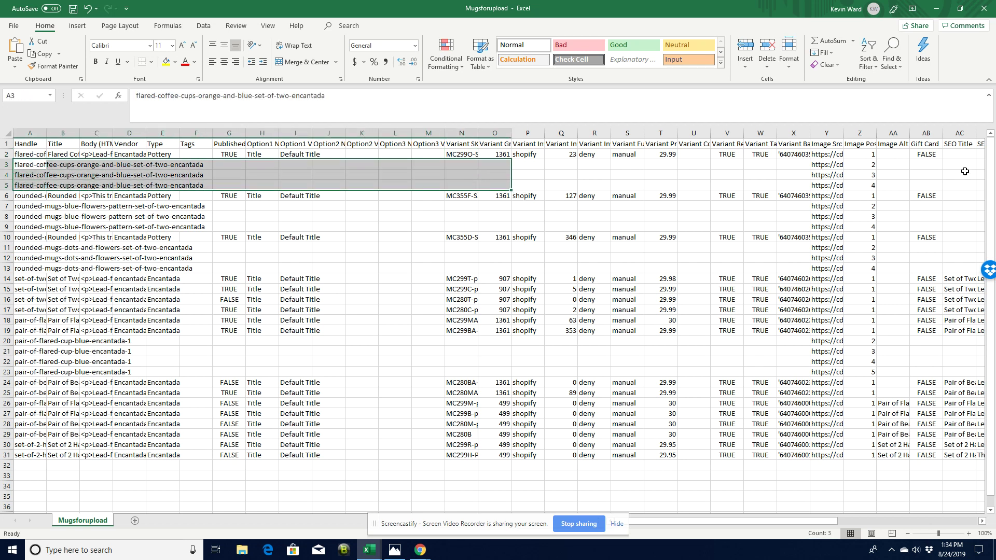
drag(823, 165, 824, 187)
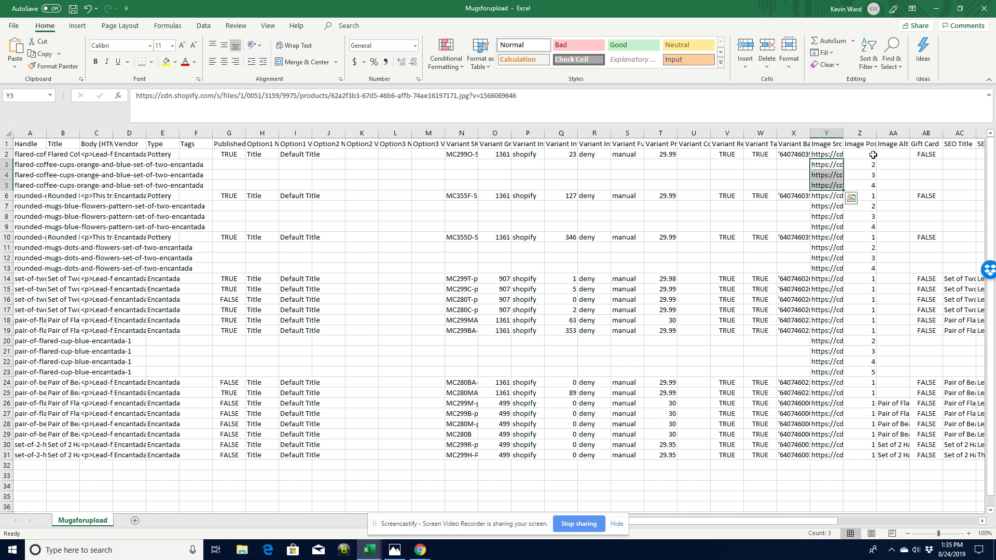
key(Escape)
Set the Variant Price of the first product in cell T2 to 39.99.
click(662, 155)
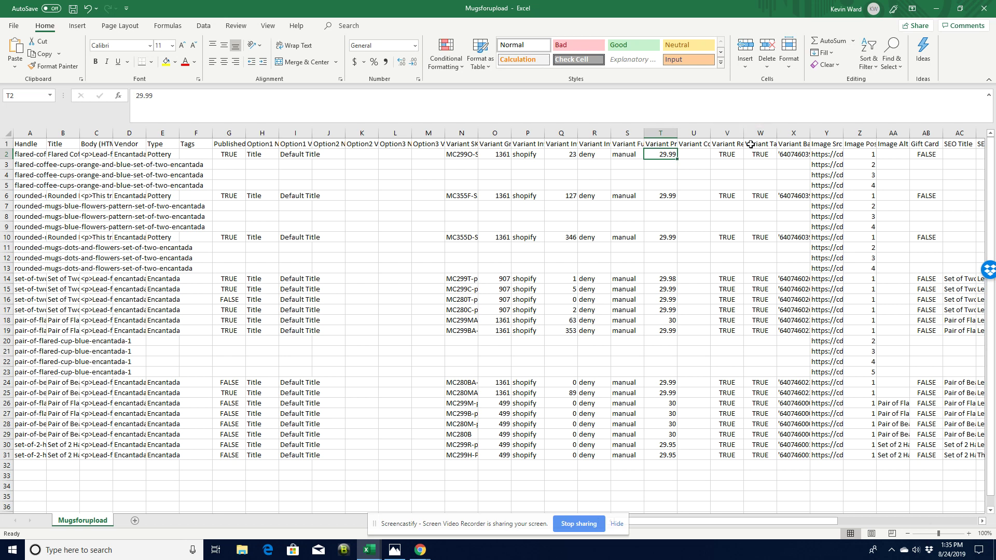
text(3)
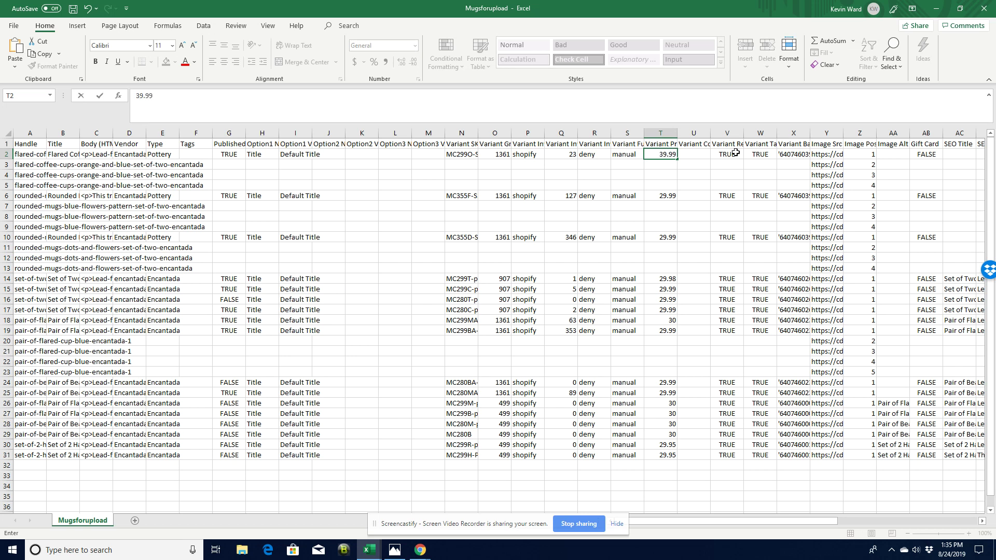
text(9.99)
Copy the 39.99 price into the Variant Price cells T6, T10 and T14 through T19.
drag(646, 157, 683, 153)
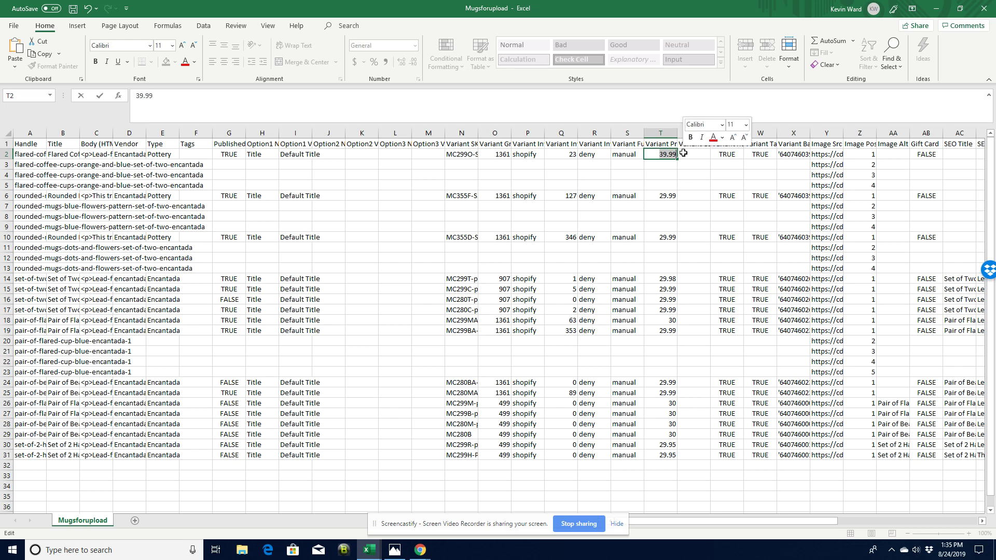
key(ctrl+c)
click(656, 196)
key(ctrl+v)
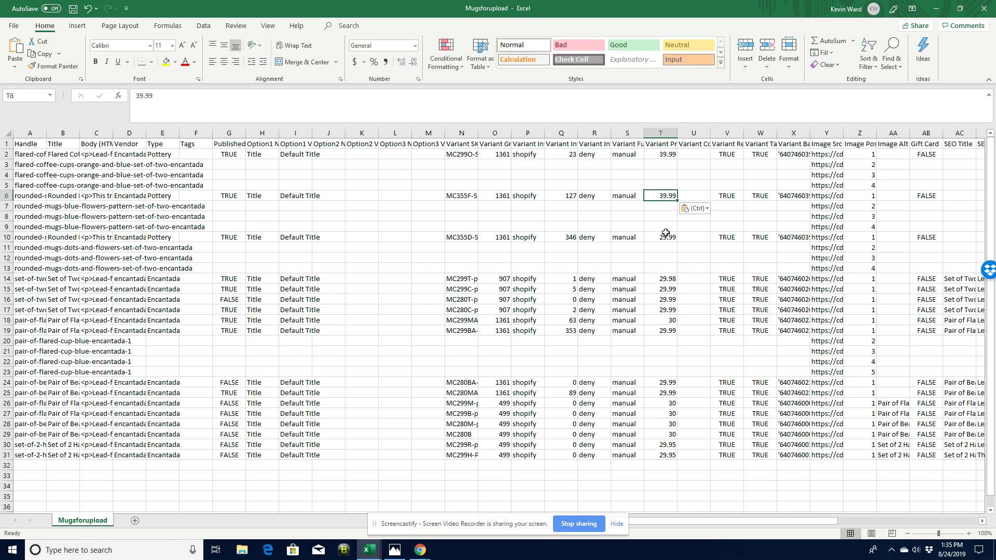
click(660, 236)
key(ctrl+v)
click(669, 279)
key(ctrl+v)
click(664, 288)
key(ctrl+v)
click(665, 300)
key(ctrl+v)
click(662, 311)
key(ctrl+v)
click(662, 321)
key(ctrl+v)
click(662, 330)
key(ctrl+v)
Set the remaining Variant Price cells T24 through T31 to 39.99 and save the workbook.
click(660, 382)
key(ctrl+v)
click(658, 393)
key(ctrl+v)
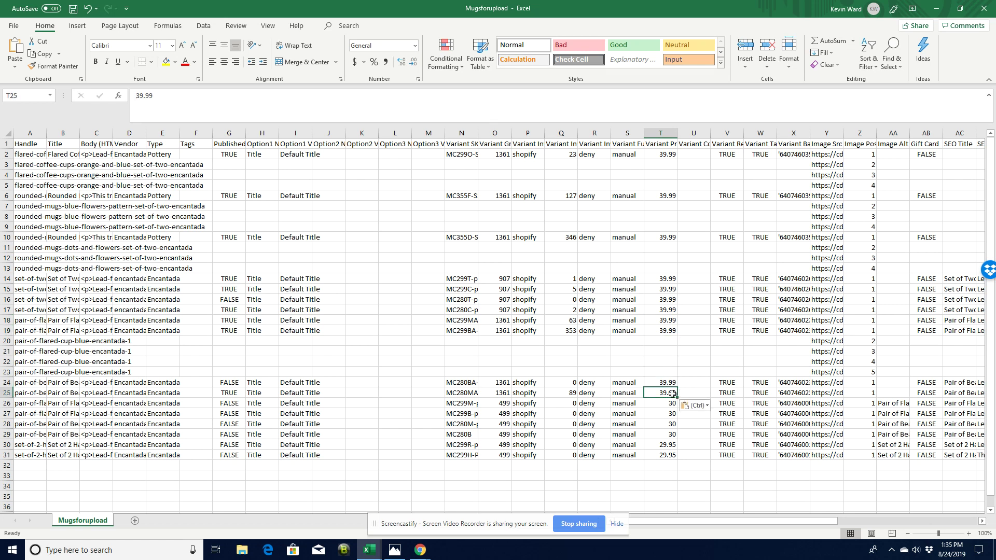
drag(667, 382, 677, 459)
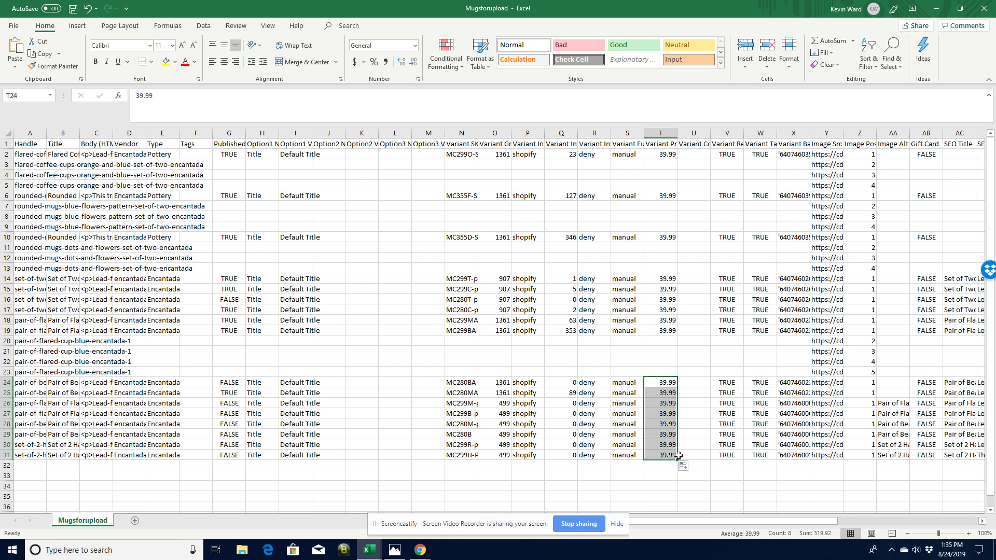
key(ctrl+s)
Switch back to the Shopify admin in Chrome and clear the "enca" search from the product list.
mouse_move(420, 551)
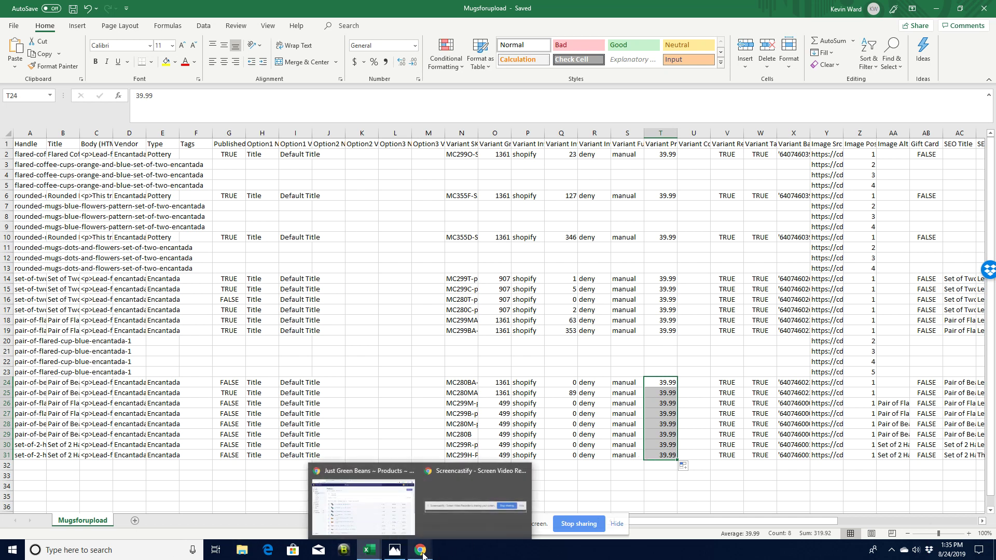
click(368, 468)
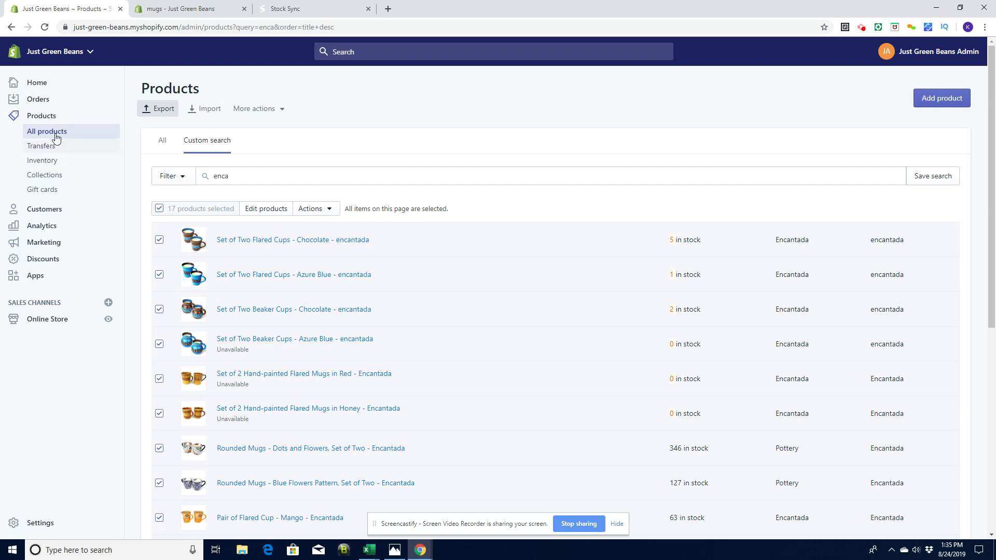
click(36, 122)
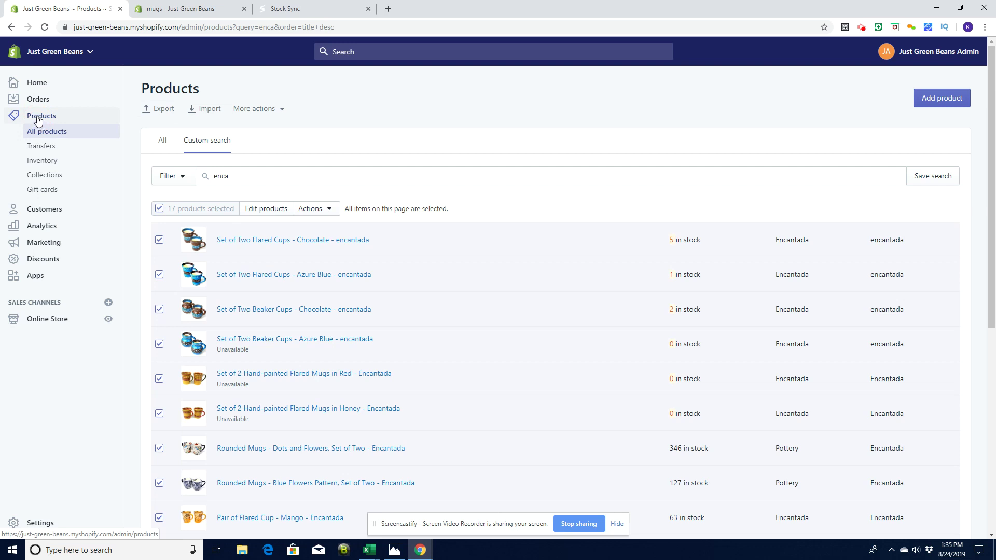
drag(229, 178, 198, 177)
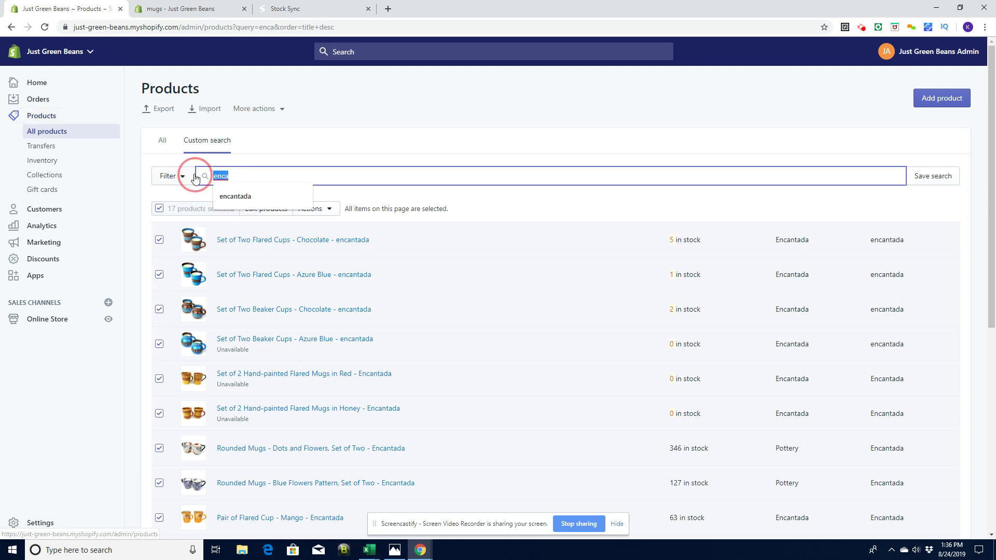
key(BackSpace)
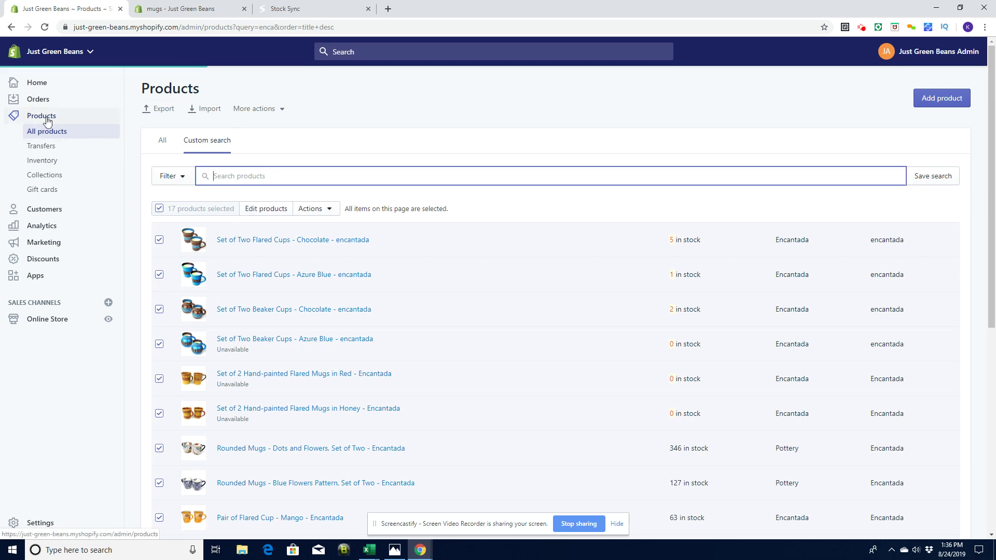
Start a product import, choose Mugsforupload.csv as the file, and enable replacing current products that have the same handle.
click(210, 110)
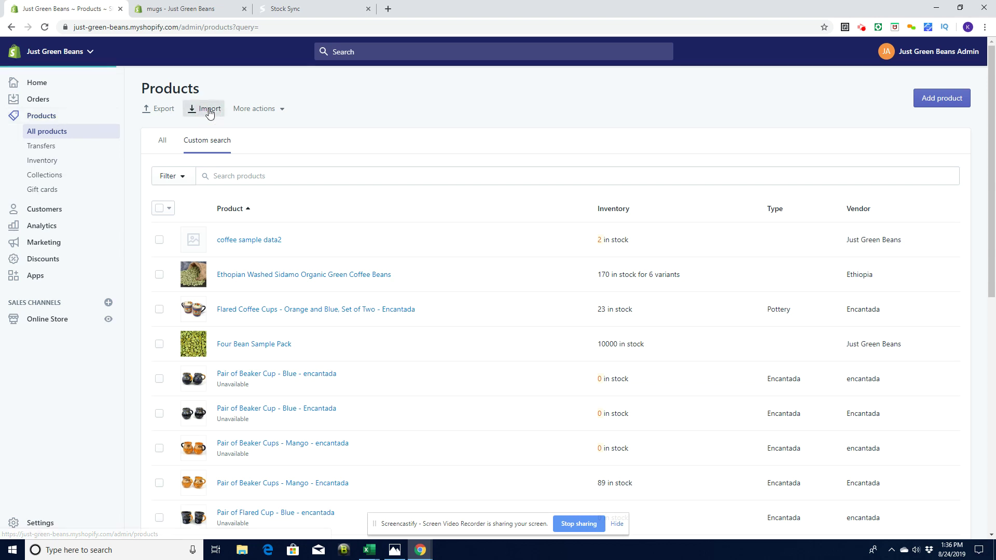
click(363, 279)
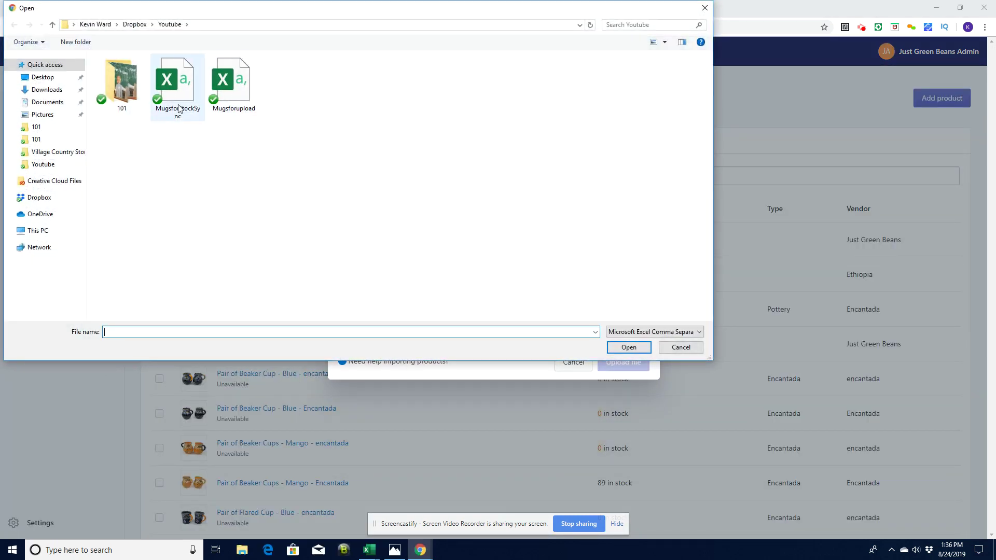
double_click(245, 83)
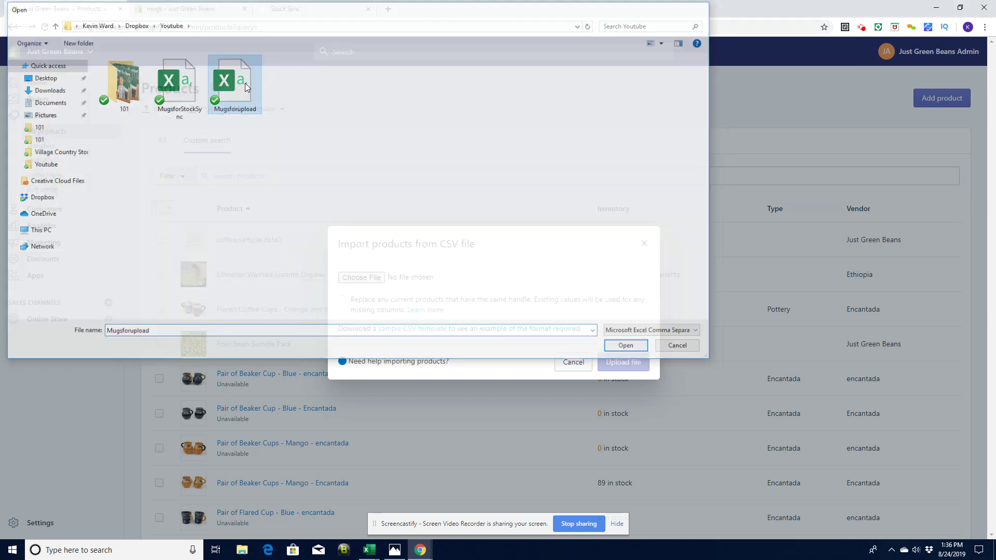
click(343, 303)
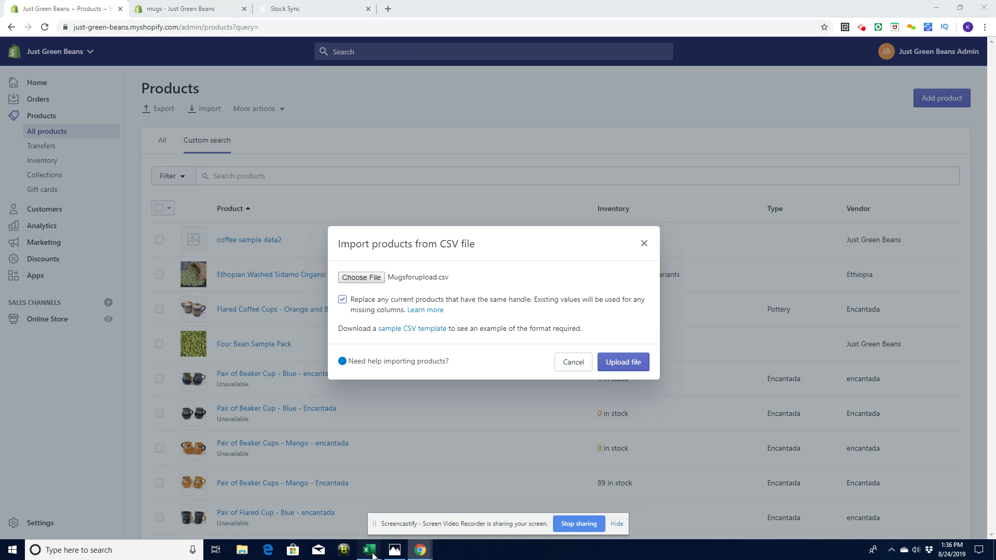
Switch to the Mugsforupload workbook in Excel, widen the Handle column, examine the repeated handles in A19:A23, and return to Chrome.
mouse_move(369, 550)
click(401, 471)
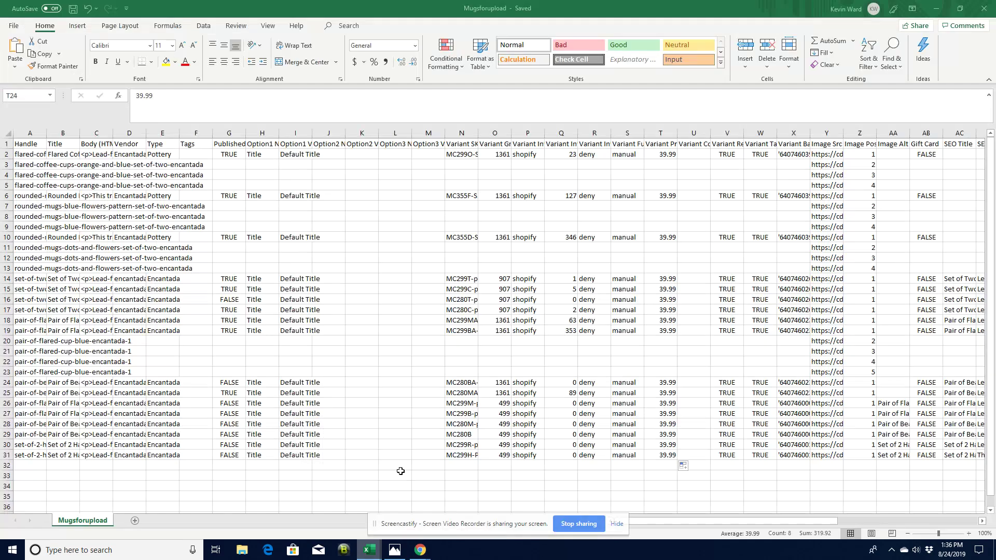
click(27, 154)
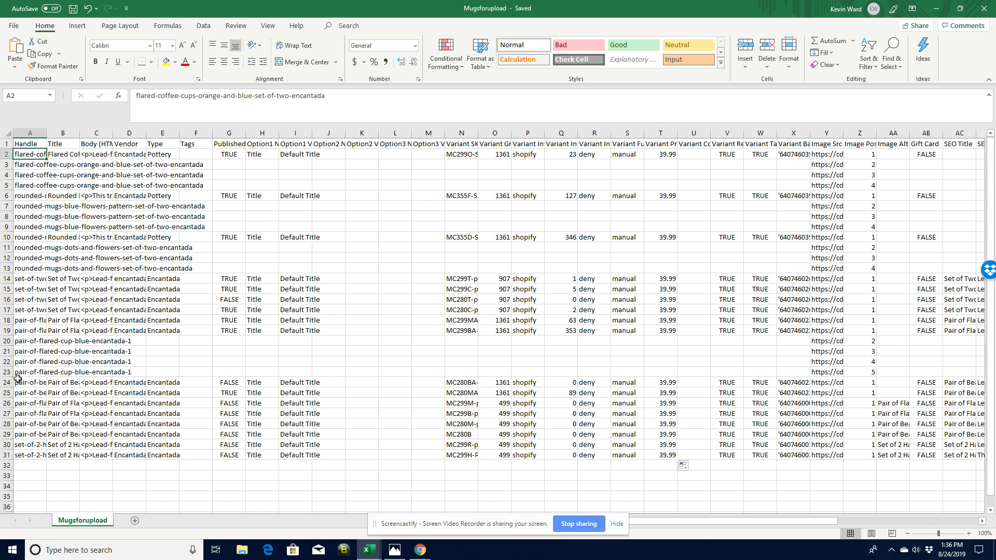
drag(46, 132, 159, 134)
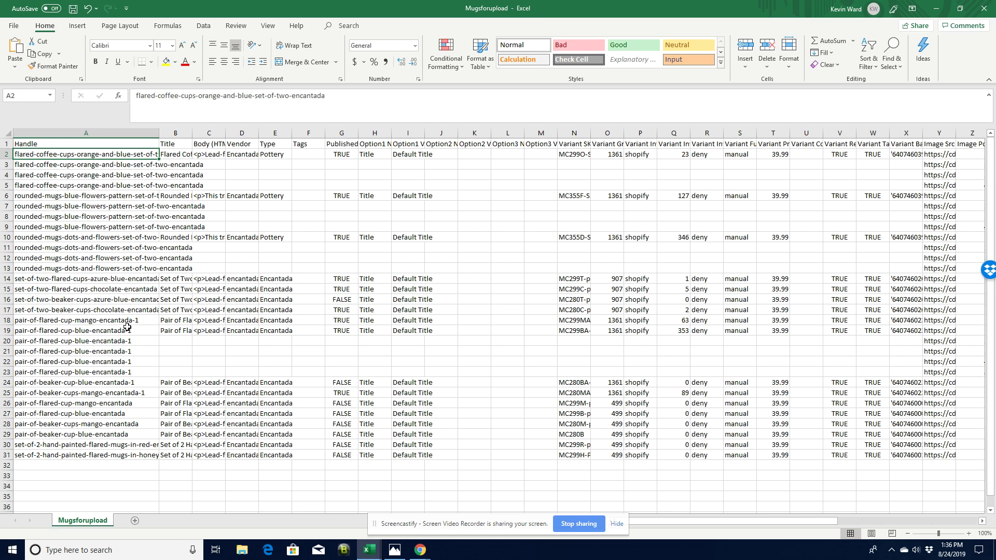
drag(130, 332, 124, 370)
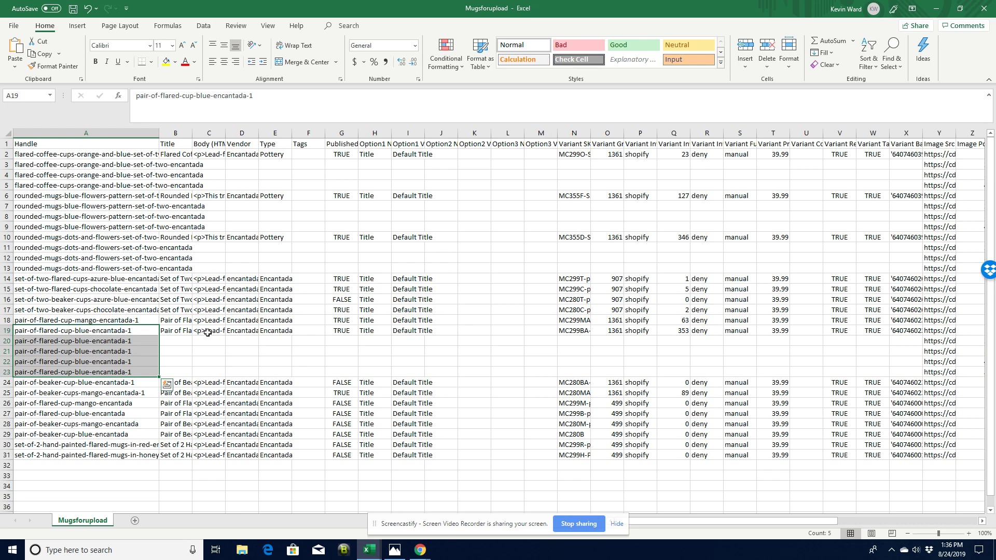
click(422, 551)
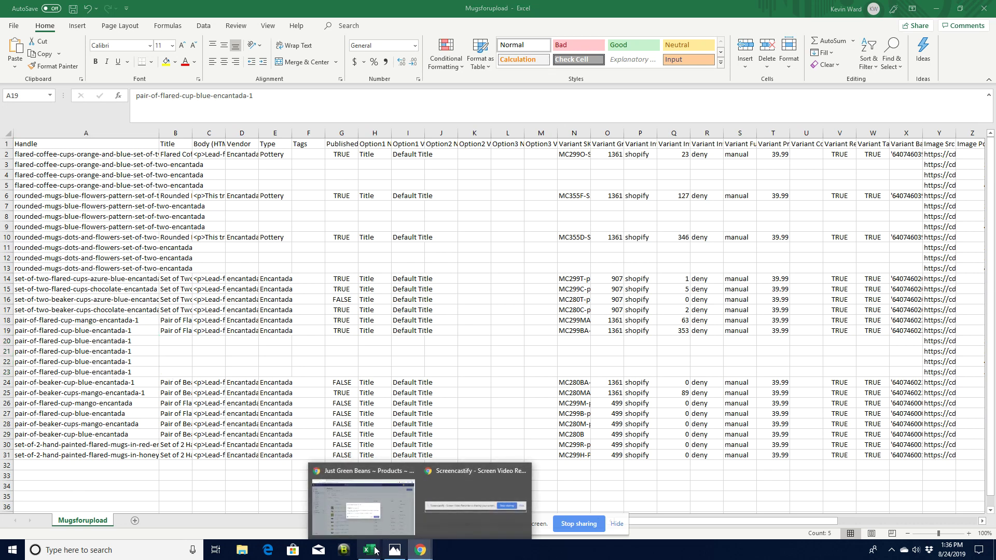
click(362, 476)
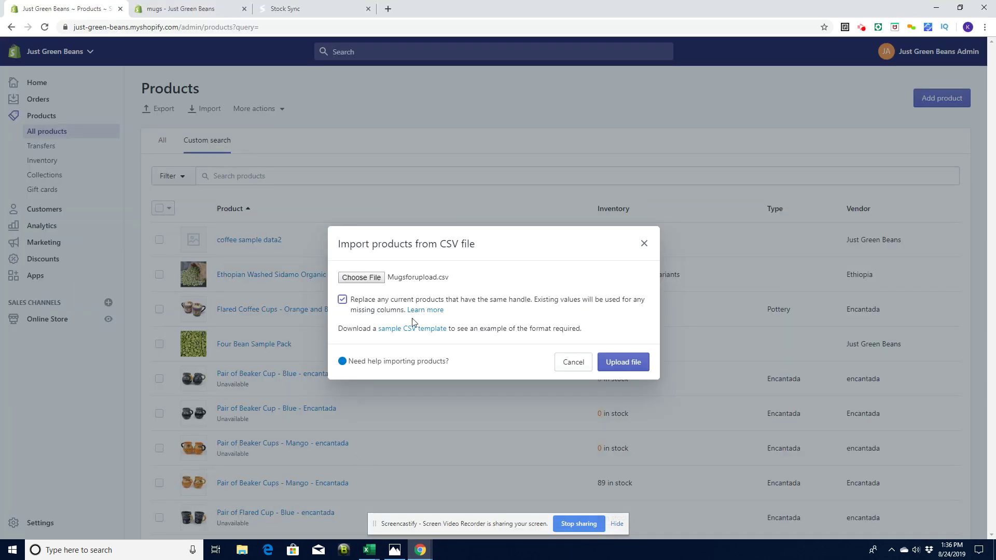
mouse_move(369, 549)
click(405, 471)
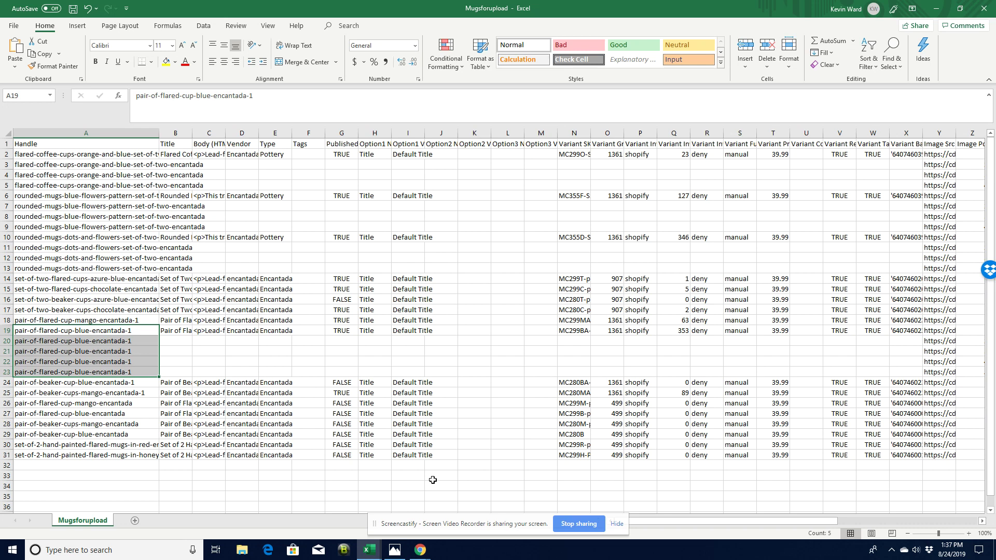
click(369, 550)
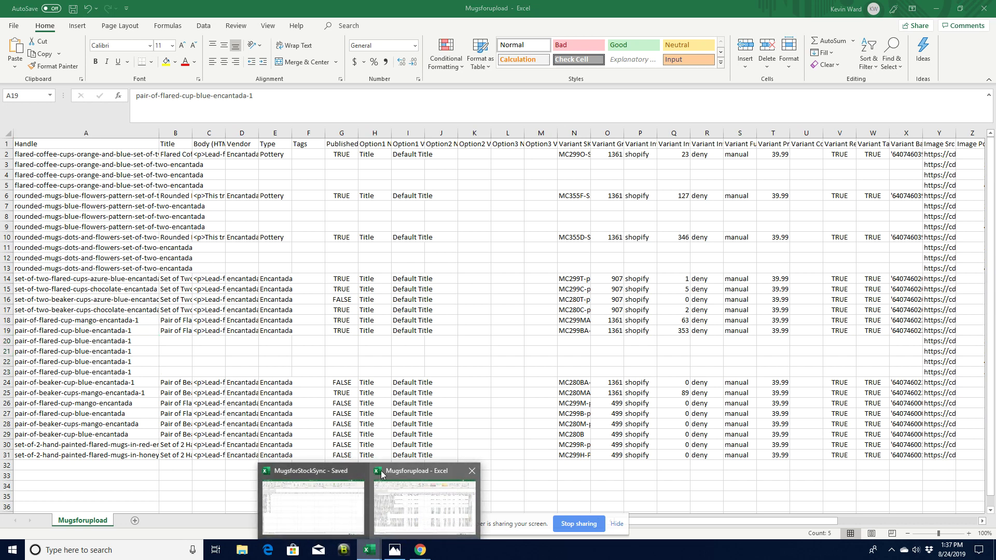
mouse_move(421, 551)
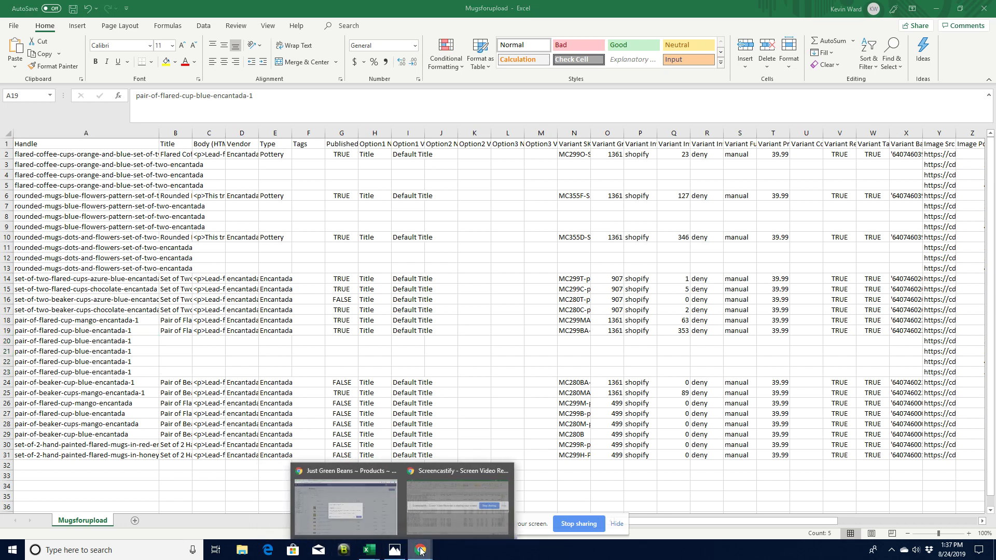
click(374, 469)
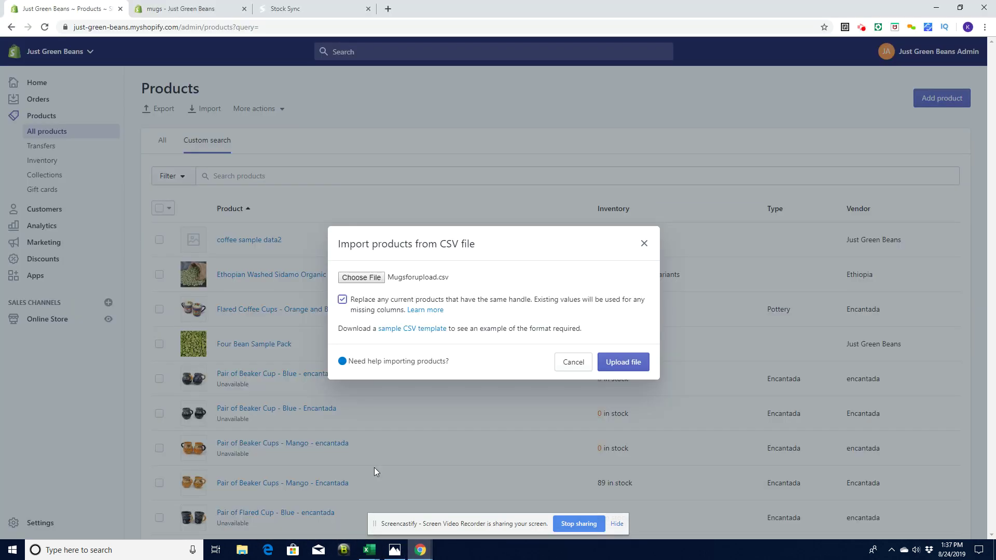
Upload Mugsforupload.csv, check the product and image totals in the preview, and run the import, closing its progress dialog.
click(630, 362)
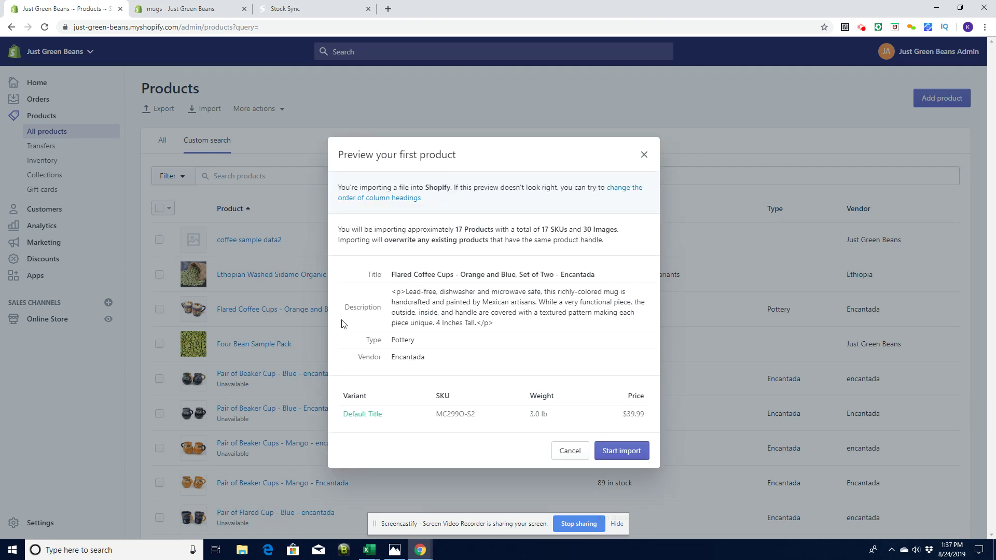
drag(453, 230, 507, 230)
drag(583, 229, 619, 229)
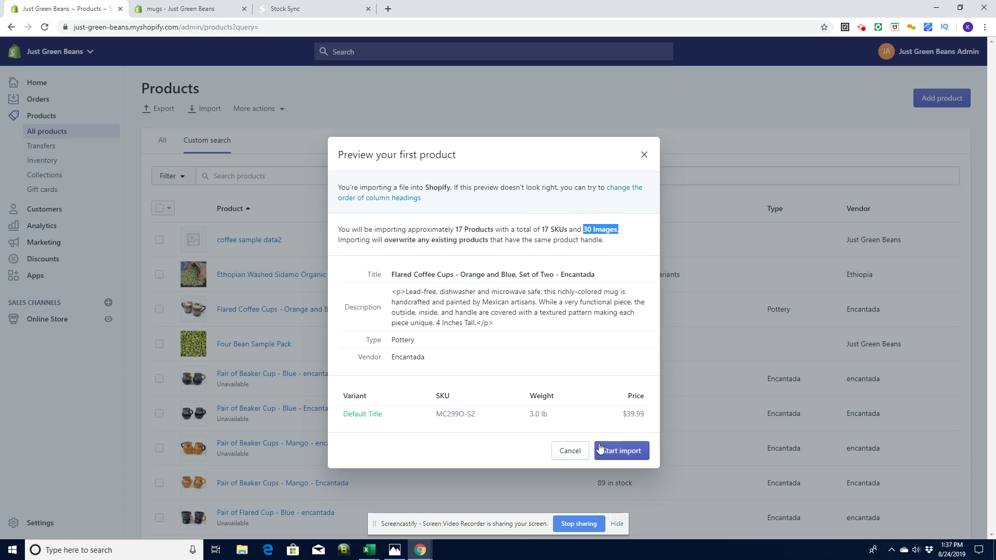
click(623, 456)
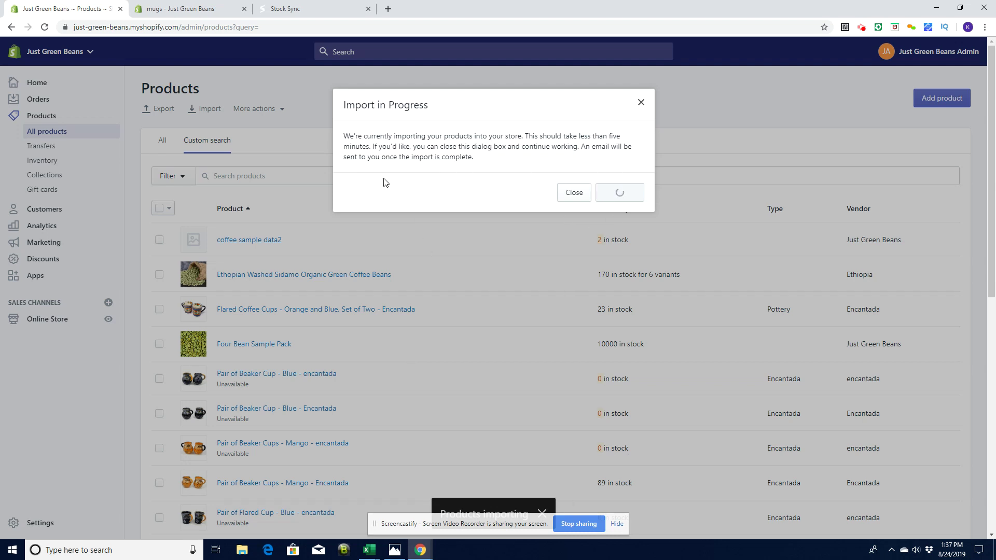
click(574, 201)
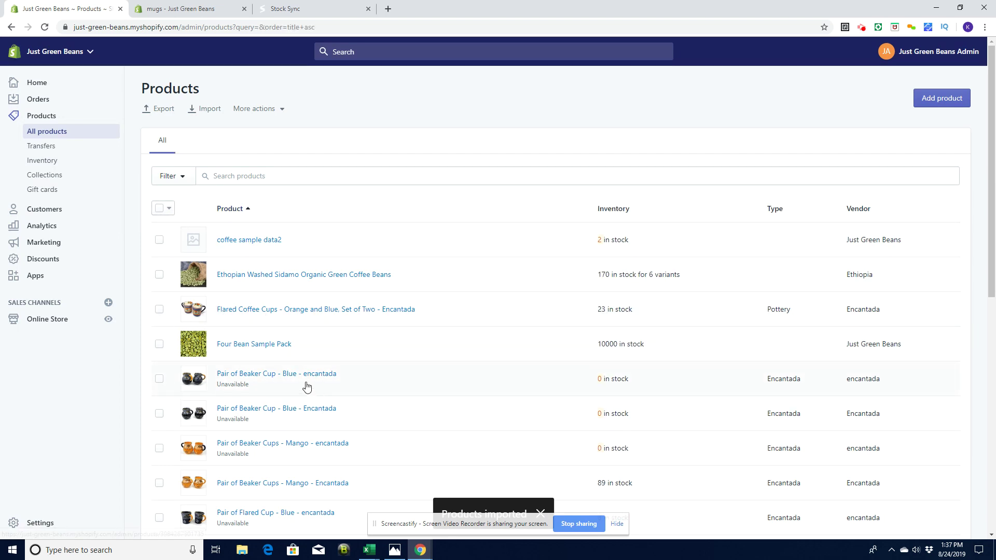
Open the available "Pair of Beaker Cups - Mango - Encantada" product and check its price after the import.
drag(992, 254, 991, 315)
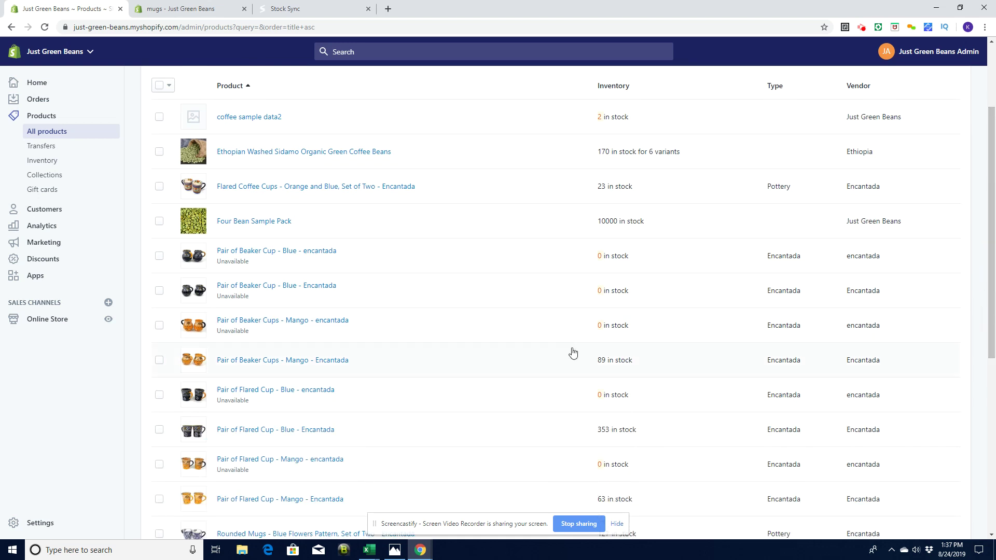
click(272, 360)
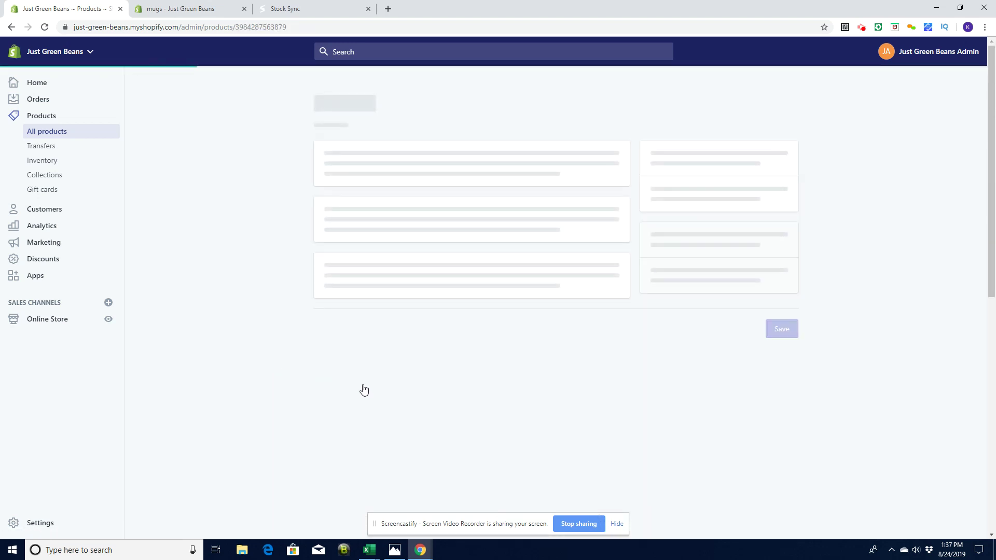
drag(987, 156, 986, 266)
drag(355, 287, 307, 288)
drag(990, 325, 828, 178)
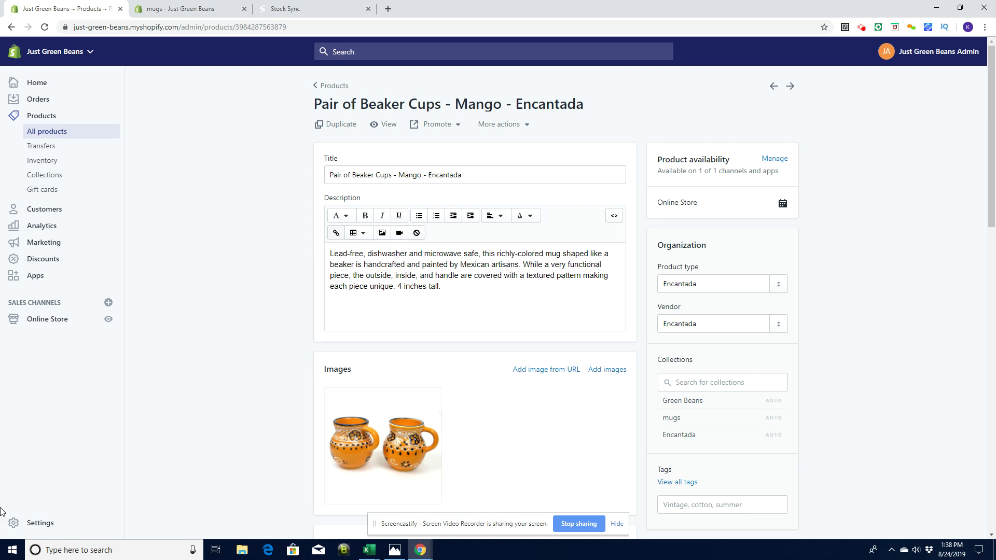
Switch to the MugsforStockSync workbook in Excel, widen column A to read the Variant SKU values, and return to Chrome.
click(369, 550)
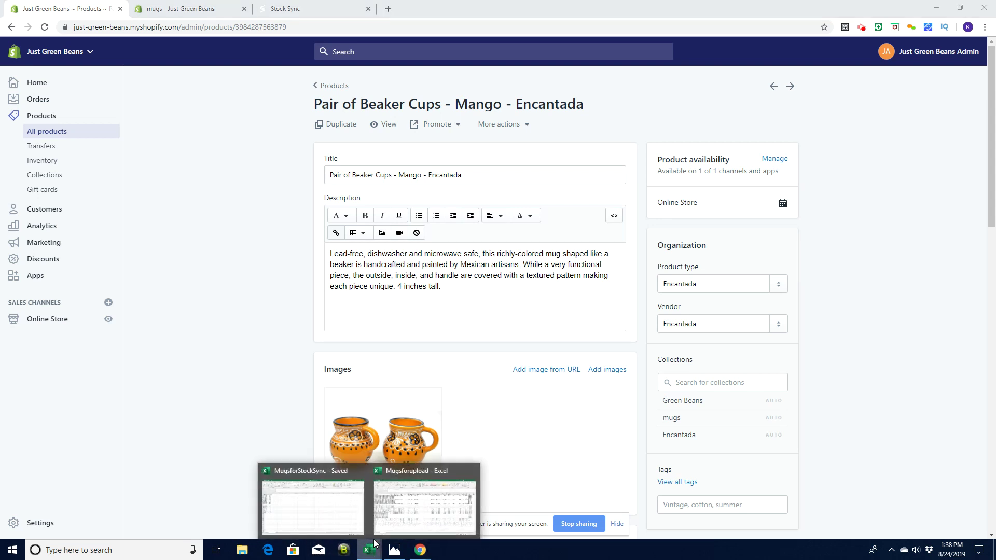
click(416, 474)
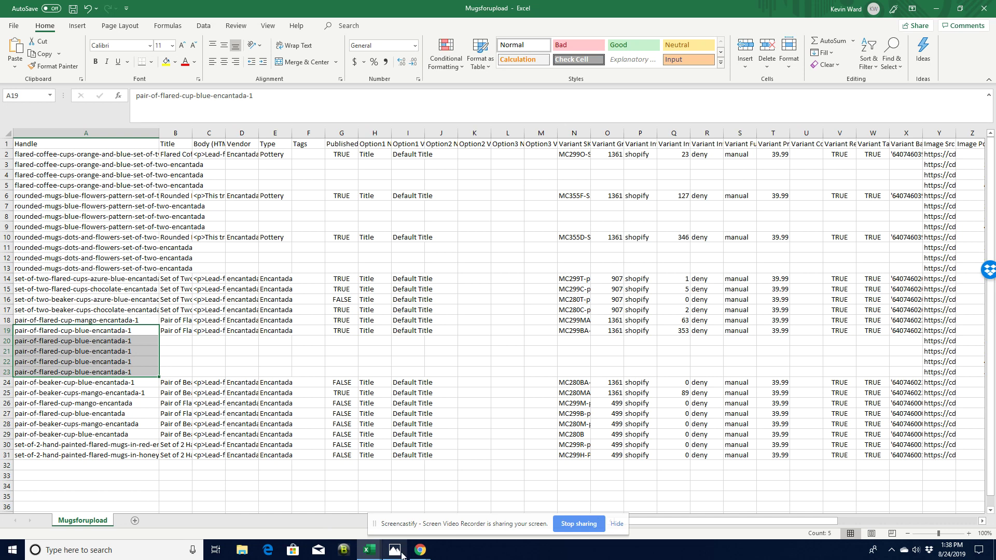
click(369, 550)
click(296, 476)
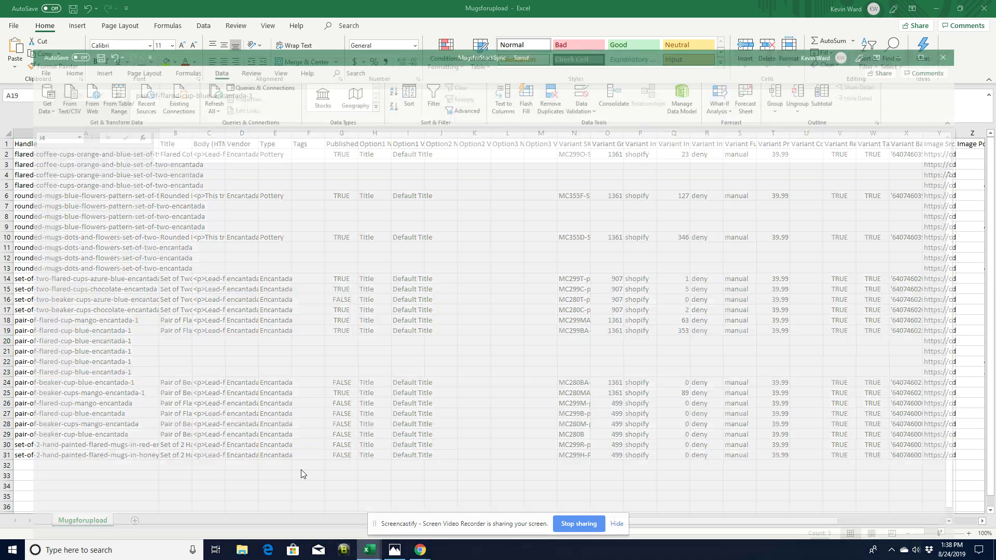
drag(48, 129, 99, 128)
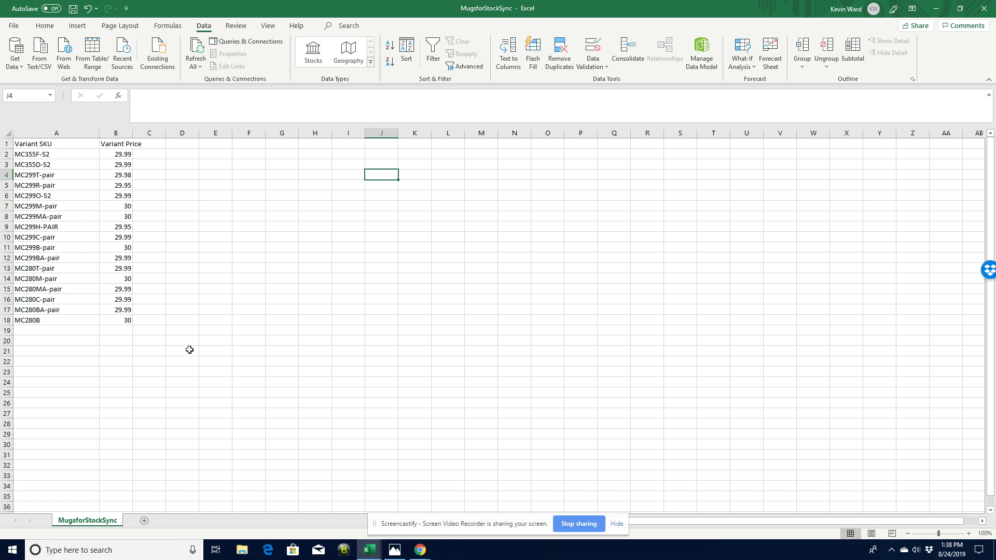
mouse_move(422, 555)
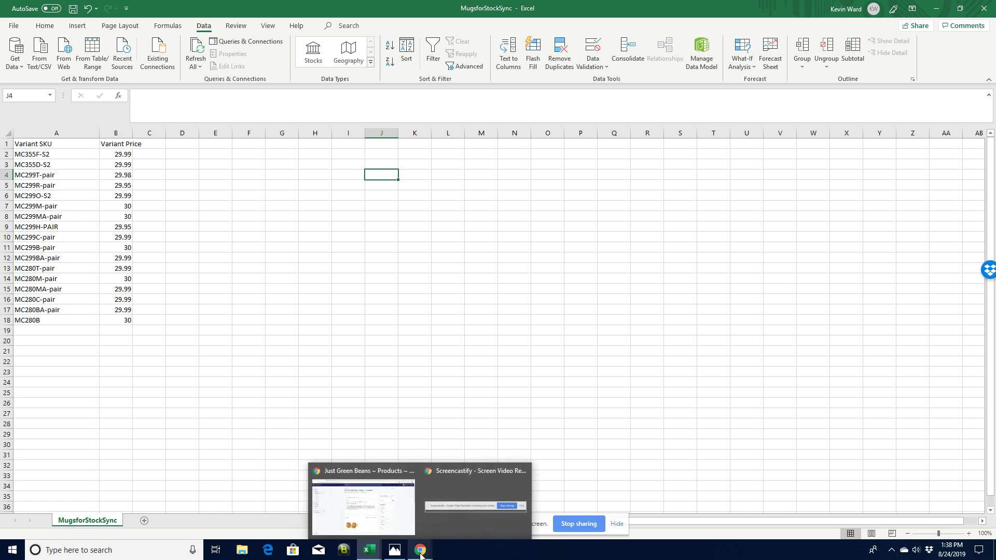
click(362, 475)
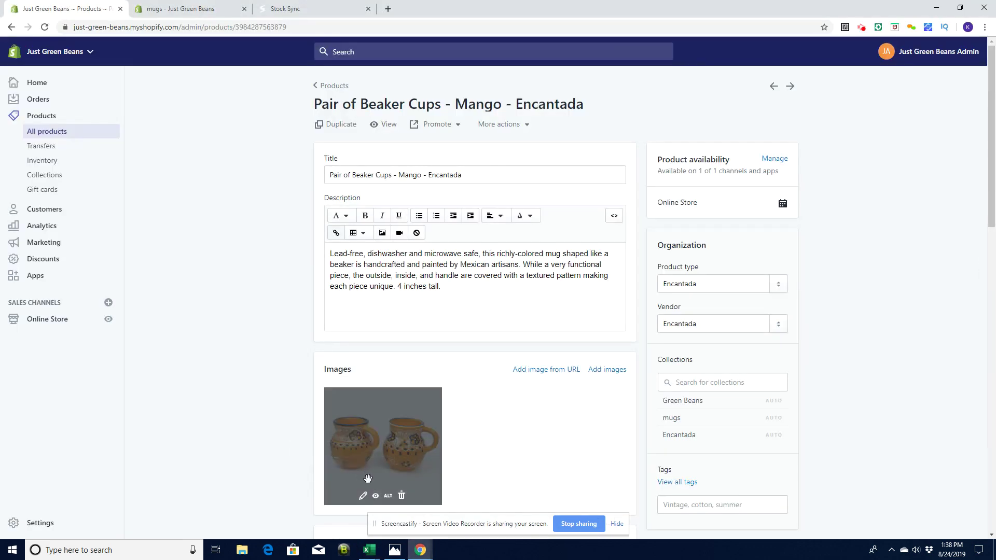
Try to import MugsforStockSync.csv into the product list with replacement of products with matching handles enabled.
click(321, 99)
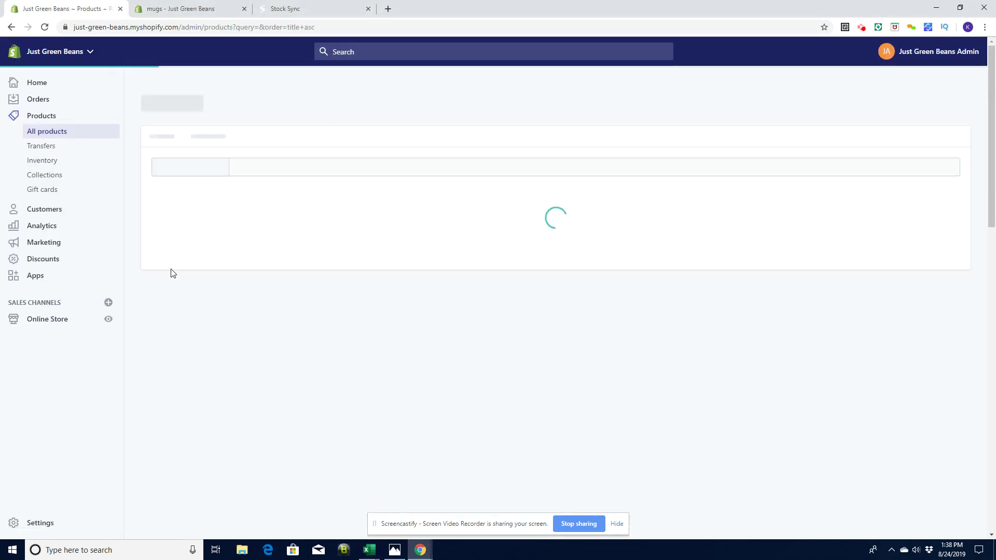
click(205, 111)
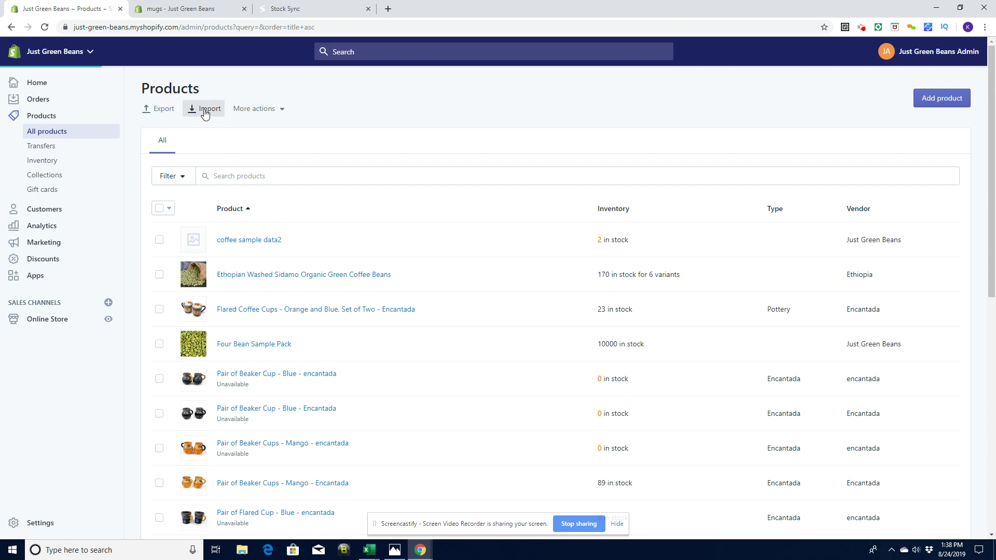
click(367, 278)
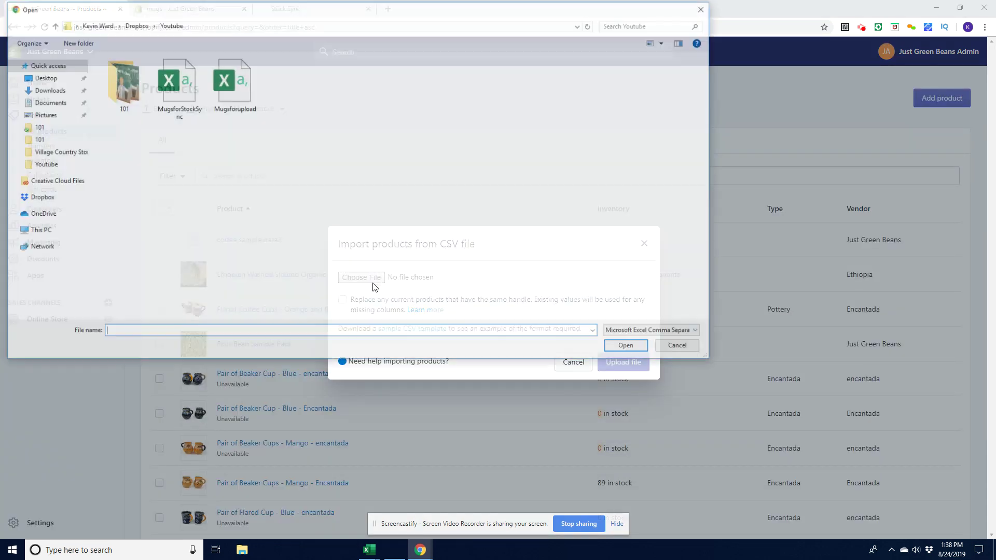
double_click(173, 79)
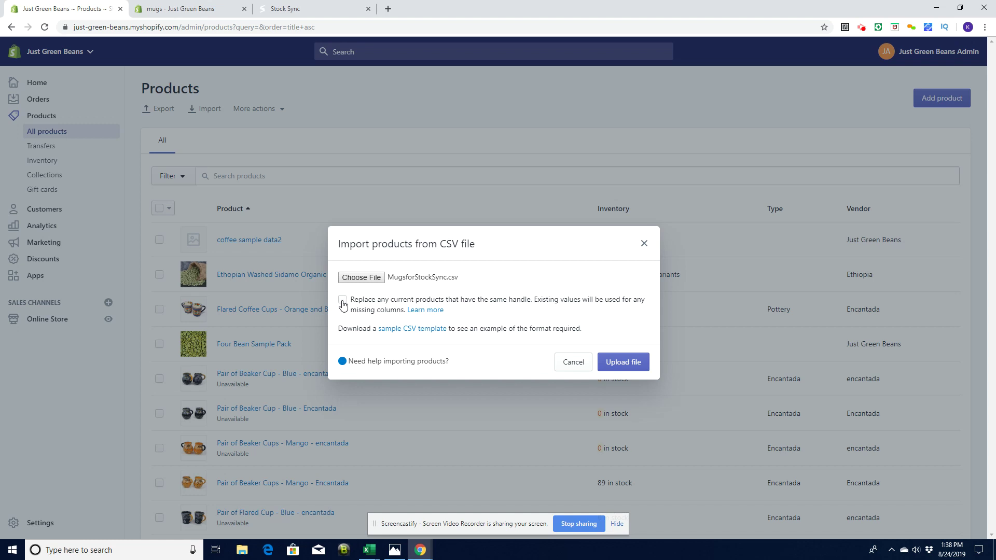
click(343, 304)
click(626, 370)
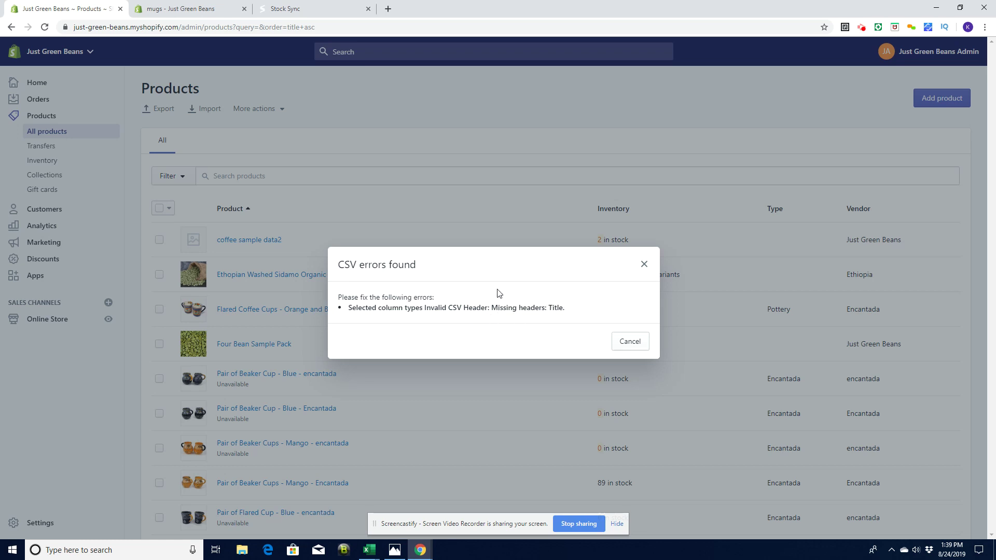
double_click(555, 308)
click(644, 265)
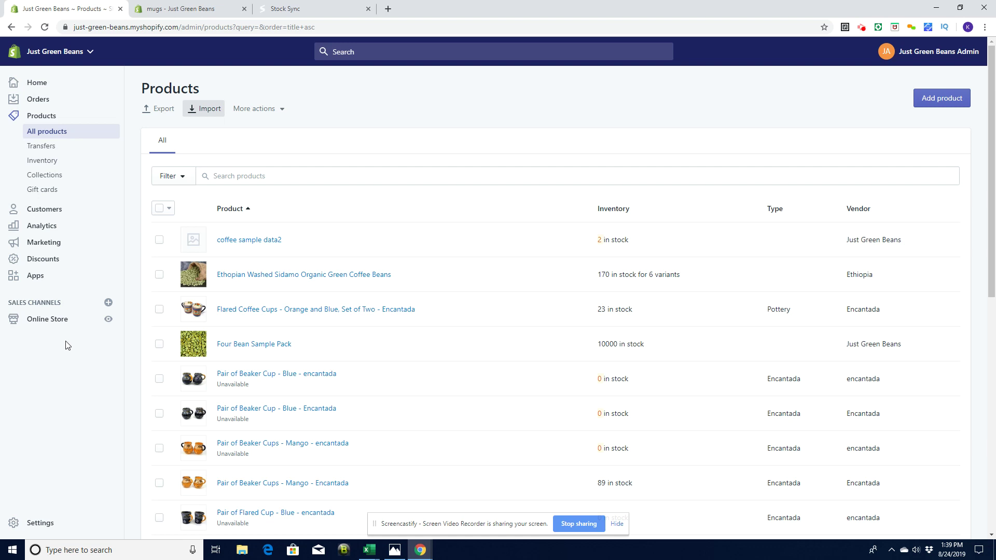
Open the installed "Stock Sync - Update & Import match by SKU/Barcode" app from the store's apps.
click(36, 277)
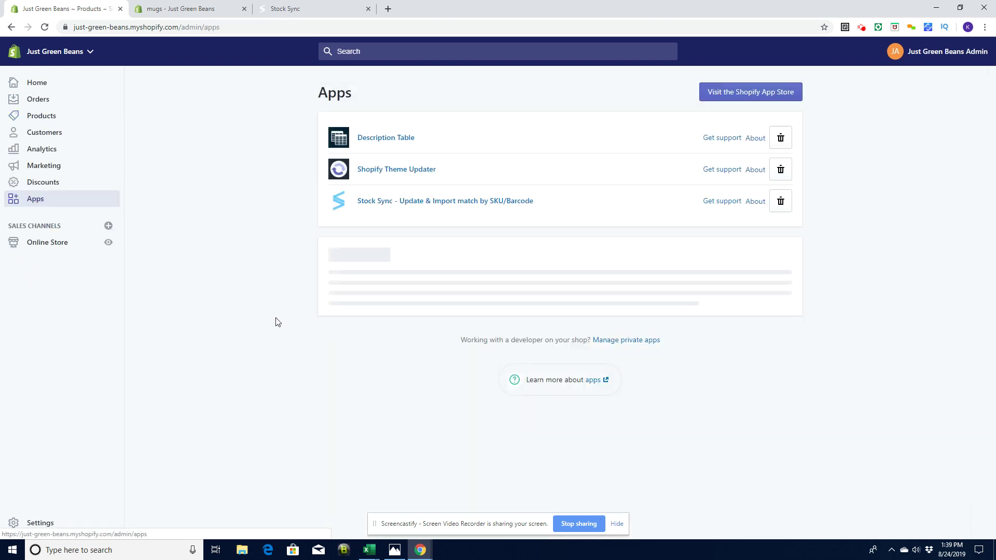
click(390, 205)
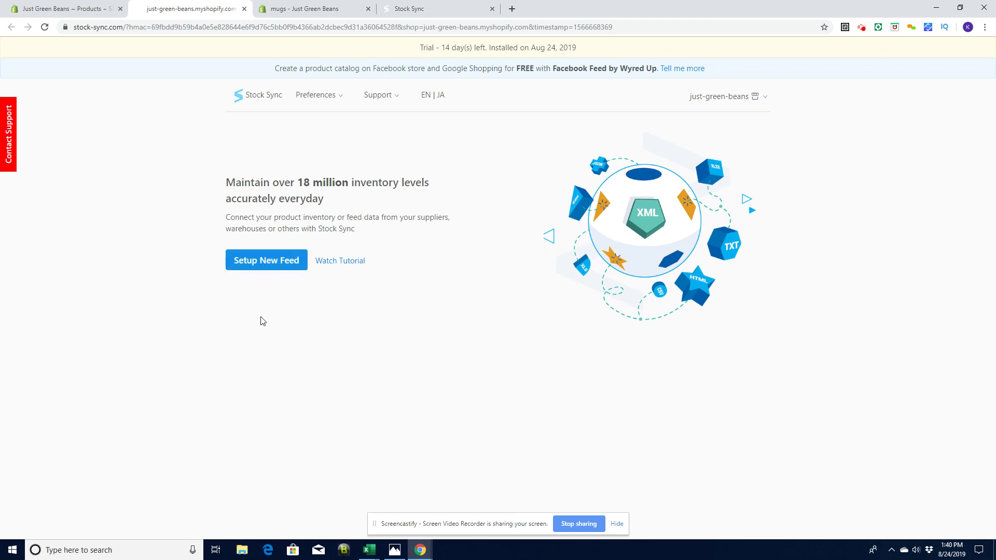
Set up a new feed that updates products, starting from the blank template instead of a supplier template.
click(268, 267)
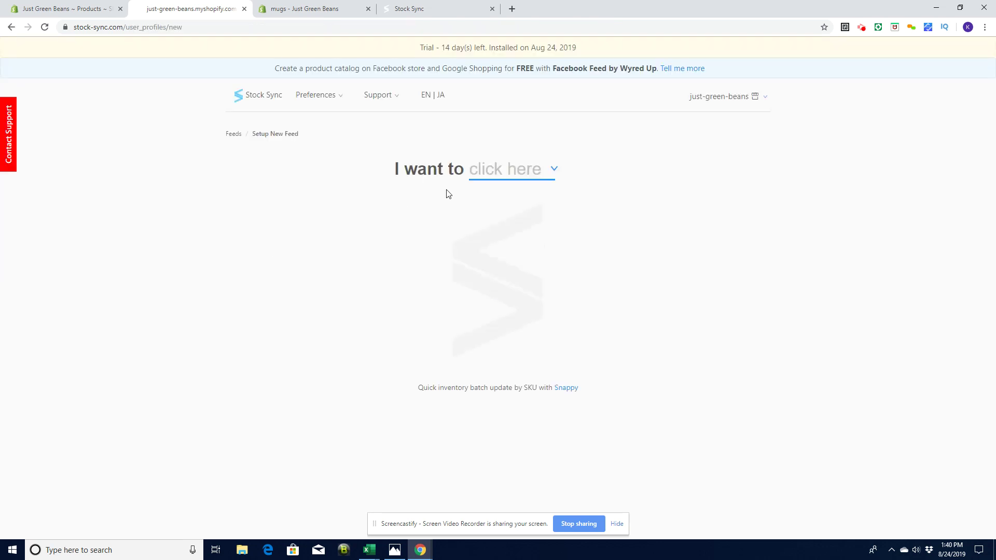
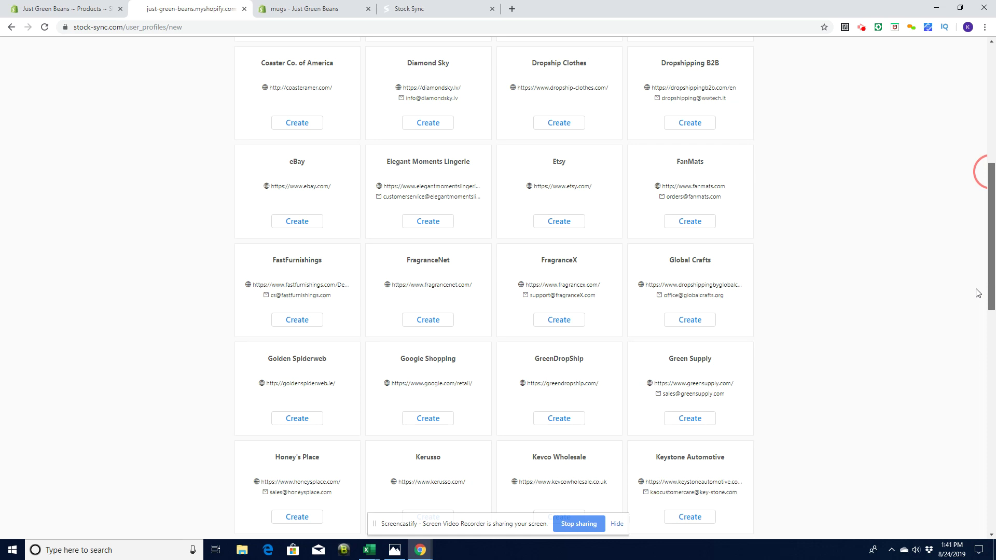
drag(668, 260, 712, 261)
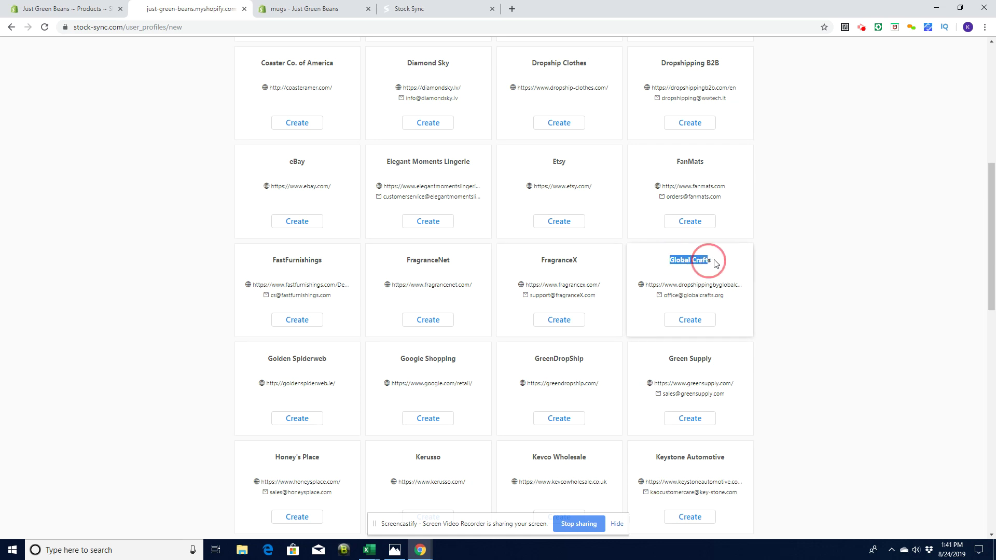
drag(991, 303, 990, 163)
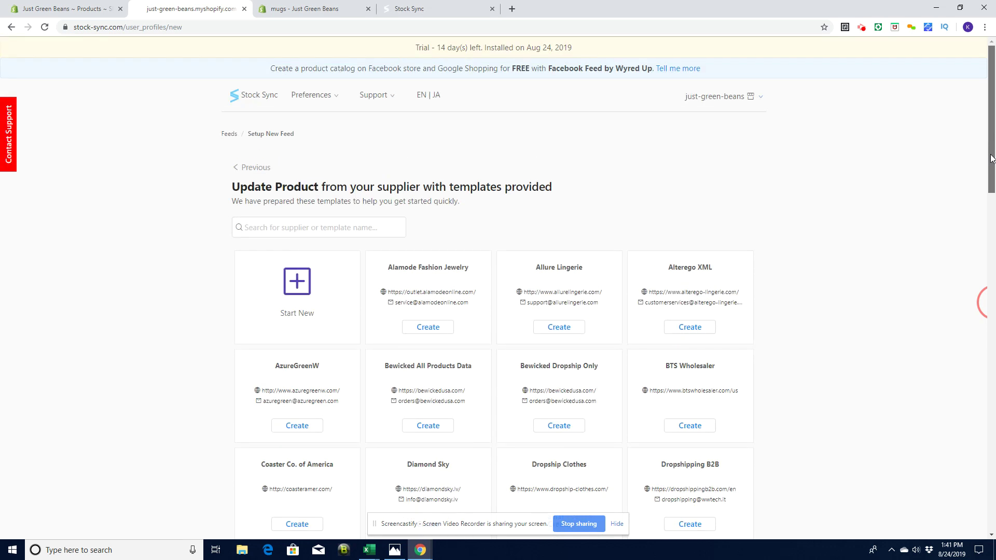
click(295, 289)
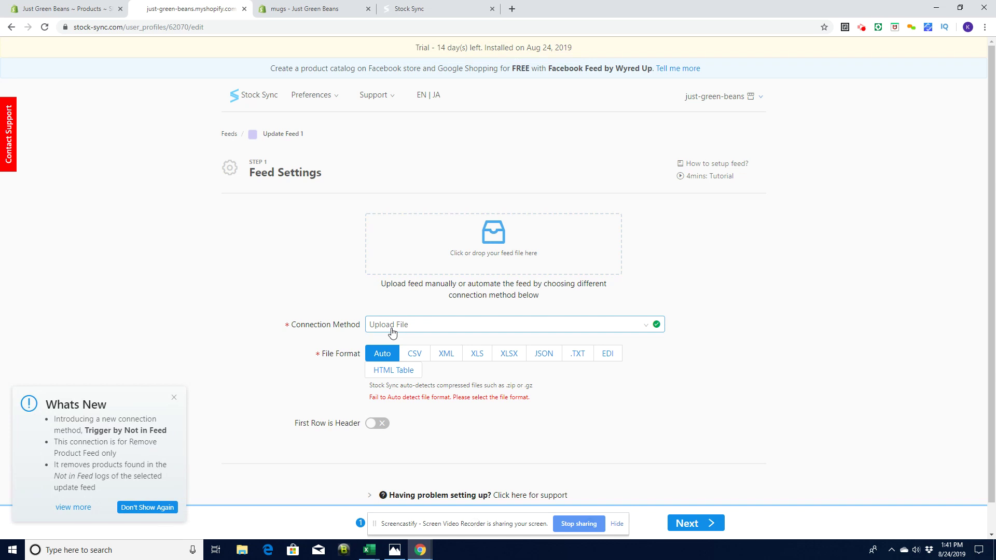
Set the feed's file format to CSV with the first row as header, checking the MugsforStockSync workbook, and save the feed settings.
click(415, 355)
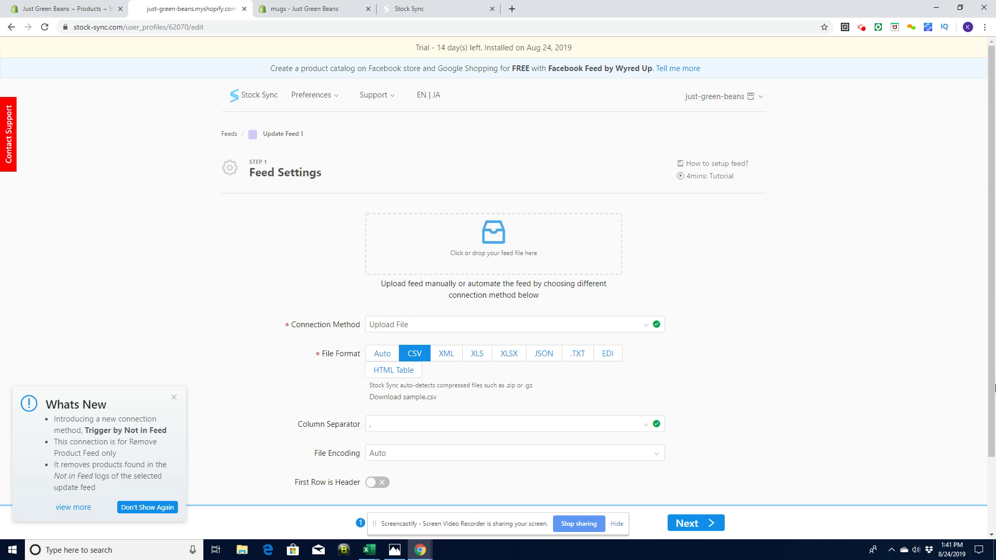
scroll(991, 358, down, 2)
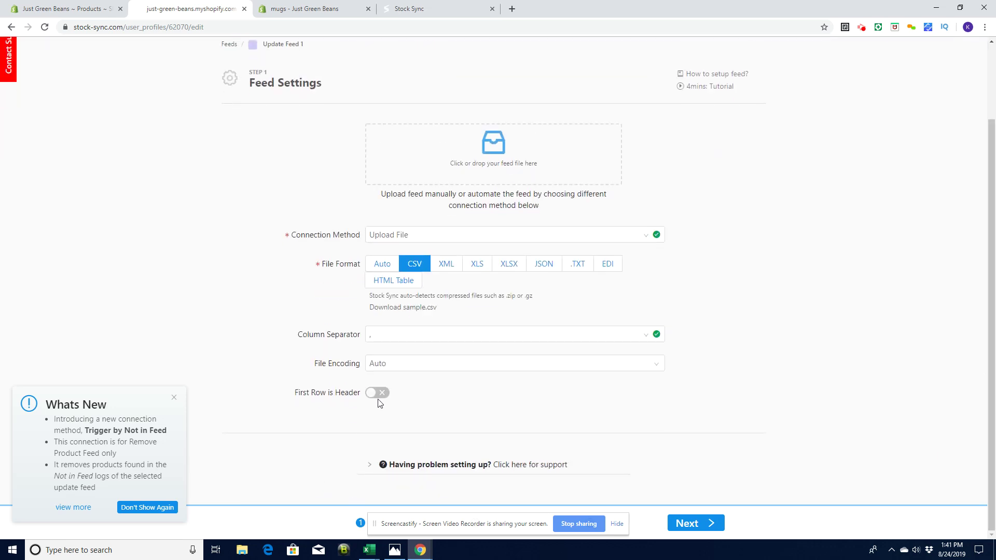
mouse_move(370, 549)
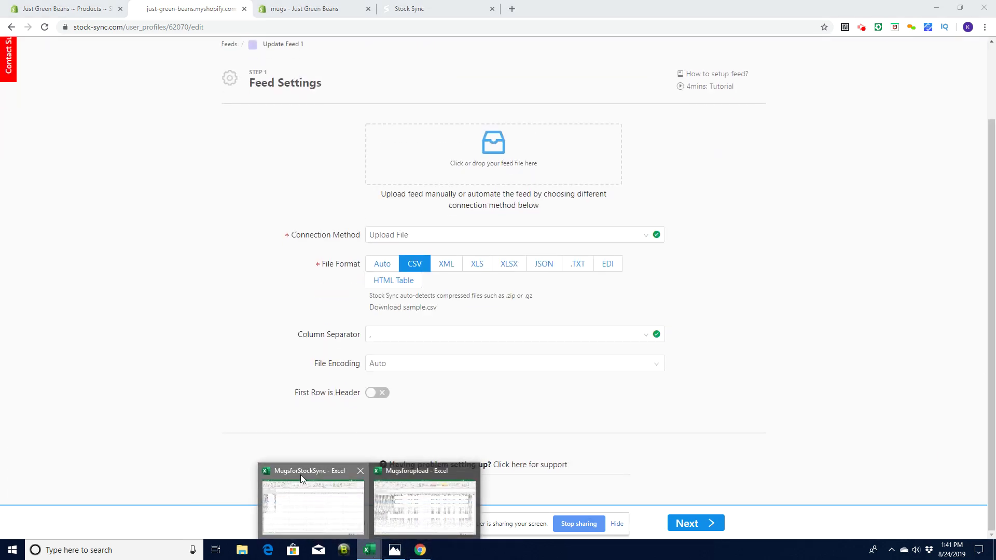
click(300, 474)
mouse_move(369, 555)
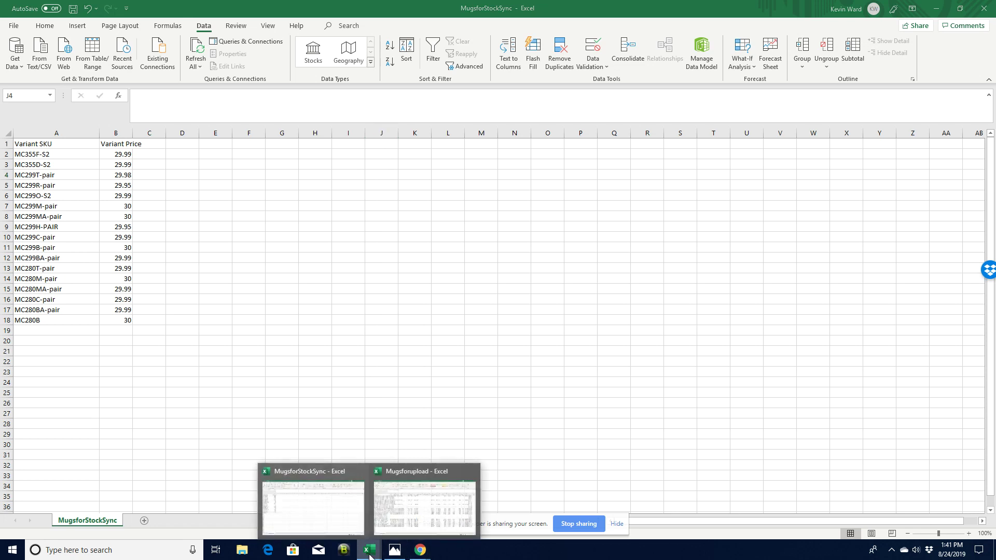
mouse_move(420, 551)
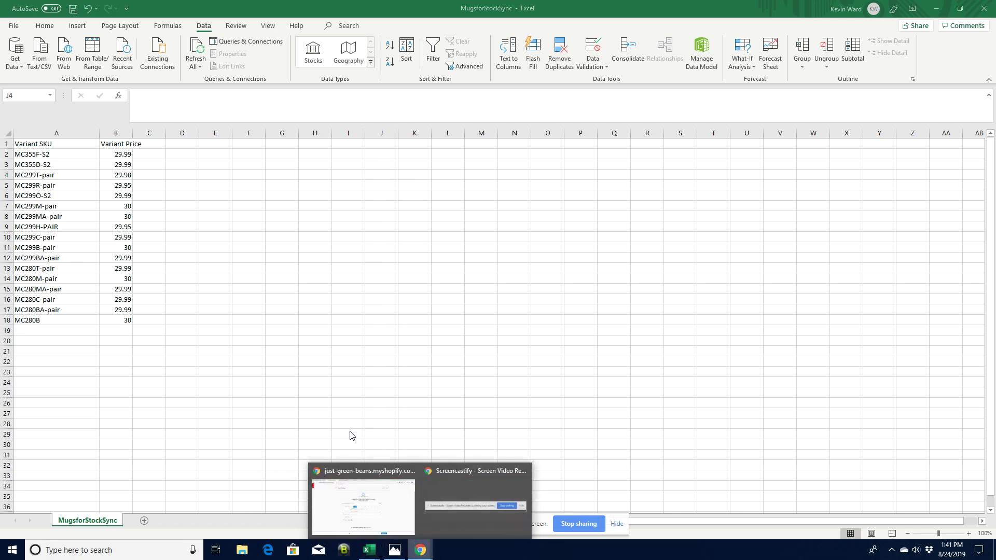
click(373, 473)
click(383, 399)
click(700, 523)
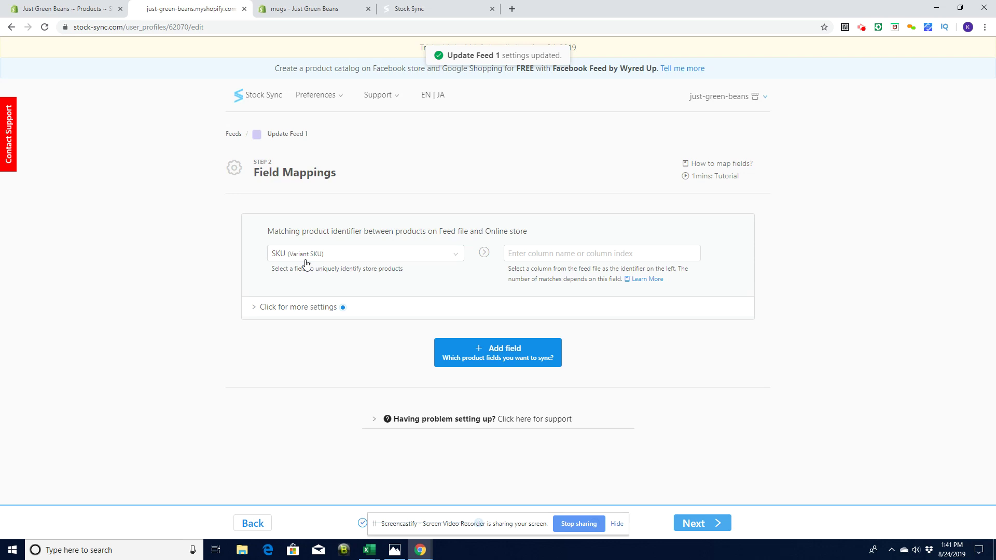
Map the Variant SKU identifier to feed column 1 and check it against the columns in the MugsforStockSync workbook.
click(532, 253)
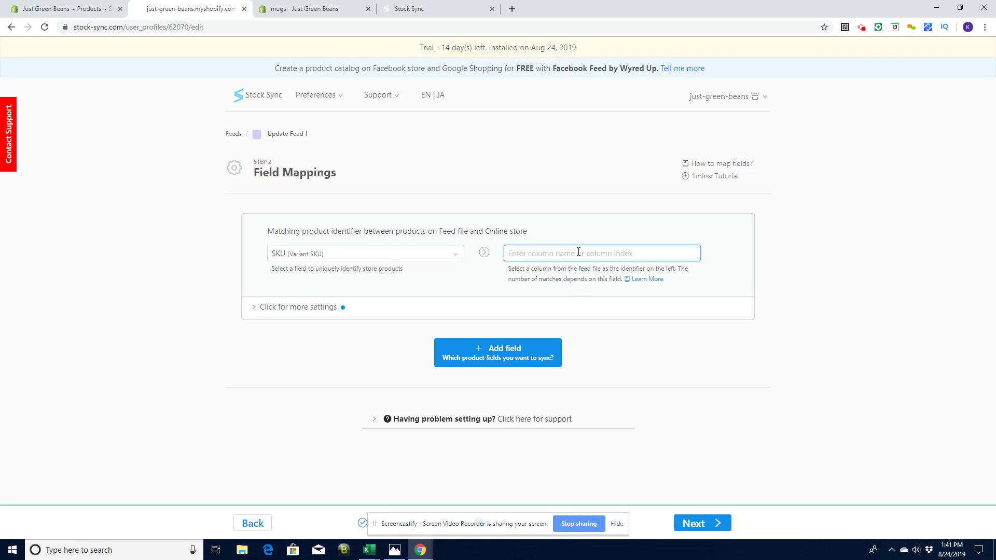
text(1)
click(369, 550)
click(313, 498)
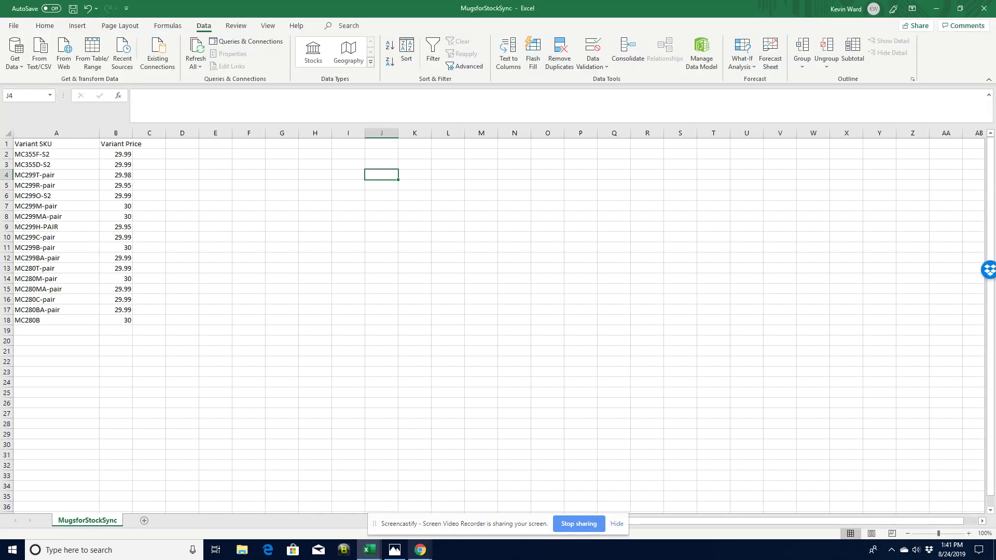
click(420, 551)
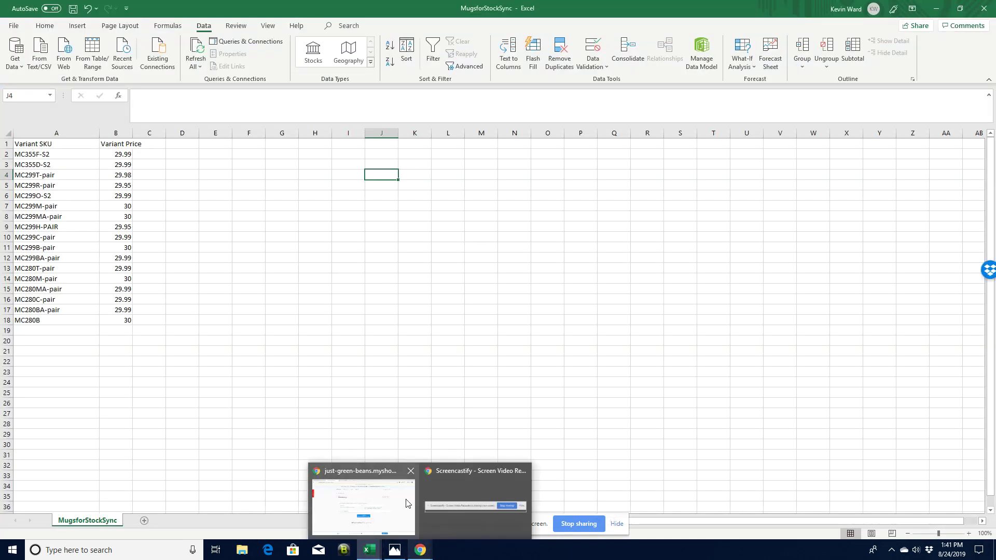
click(371, 478)
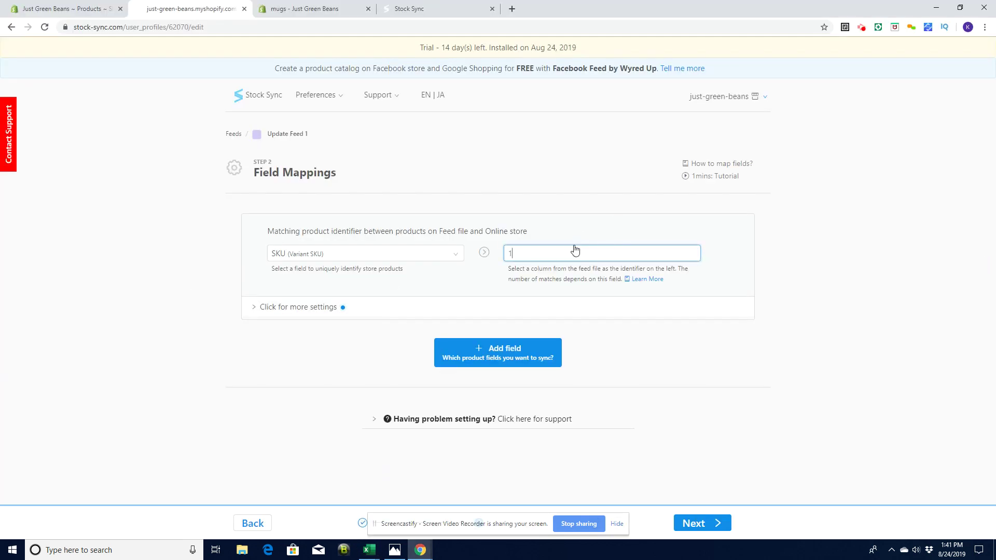
Add a Price field mapped to feed column 2 and check the mapping against the MugsforStockSync workbook.
click(497, 364)
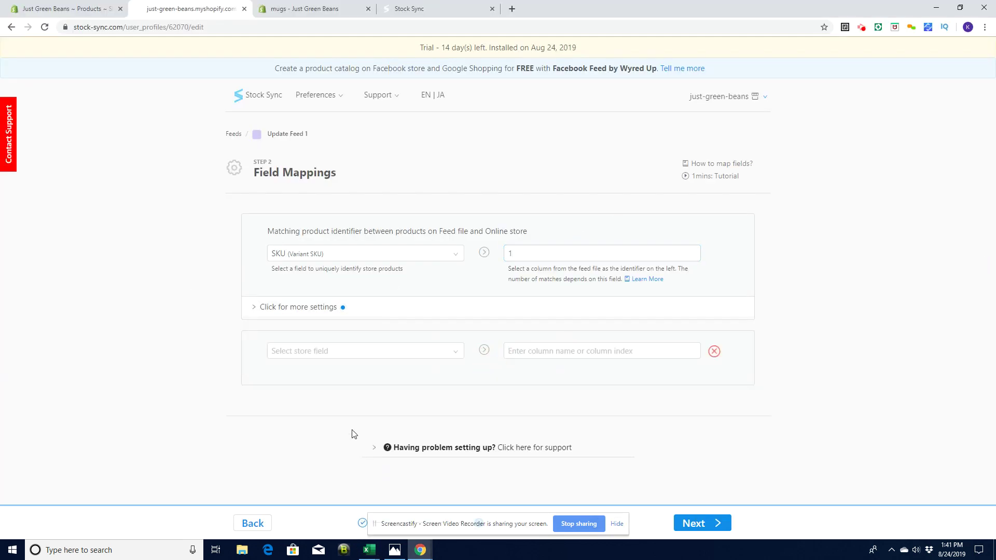
click(315, 351)
click(283, 390)
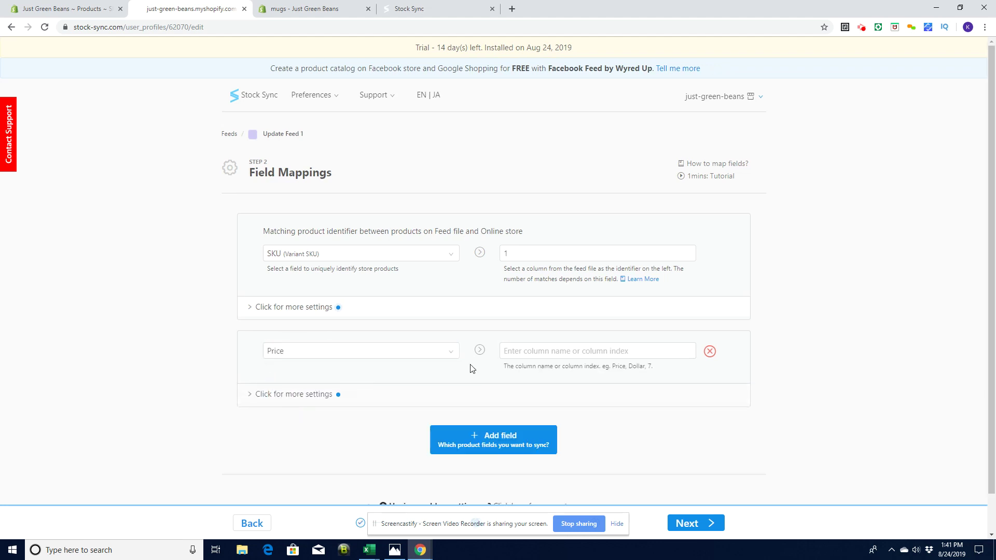
click(507, 351)
text(2)
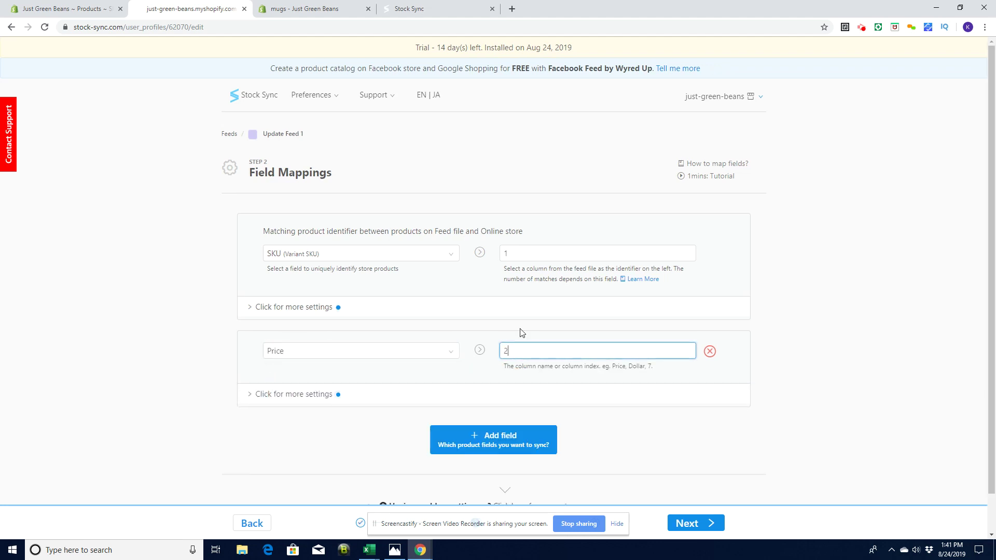
click(613, 425)
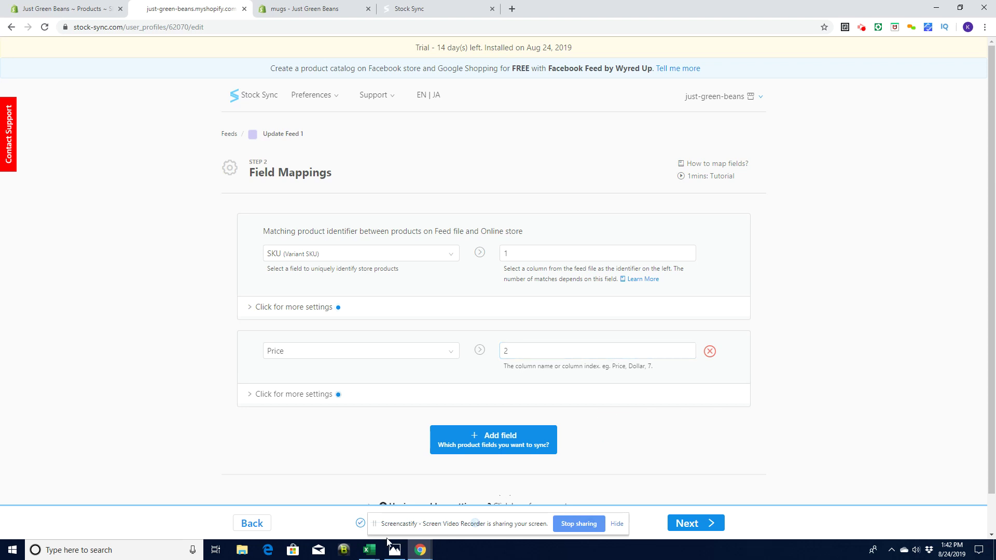
mouse_move(367, 555)
click(331, 517)
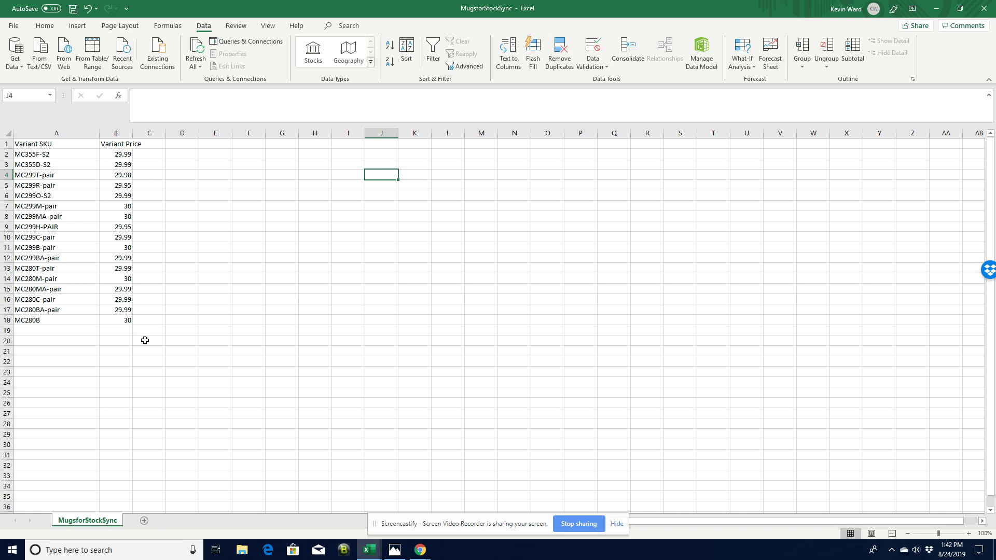
mouse_move(424, 554)
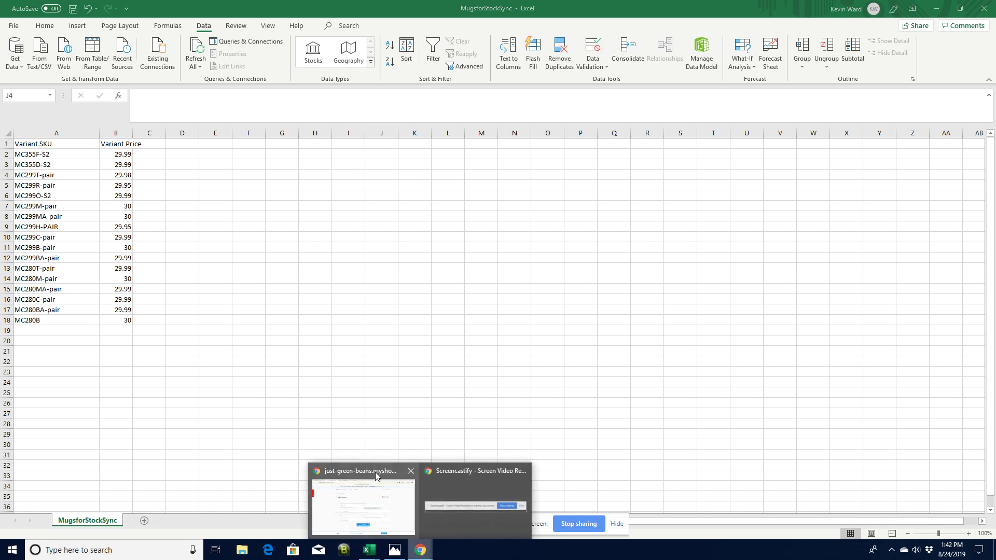
click(375, 472)
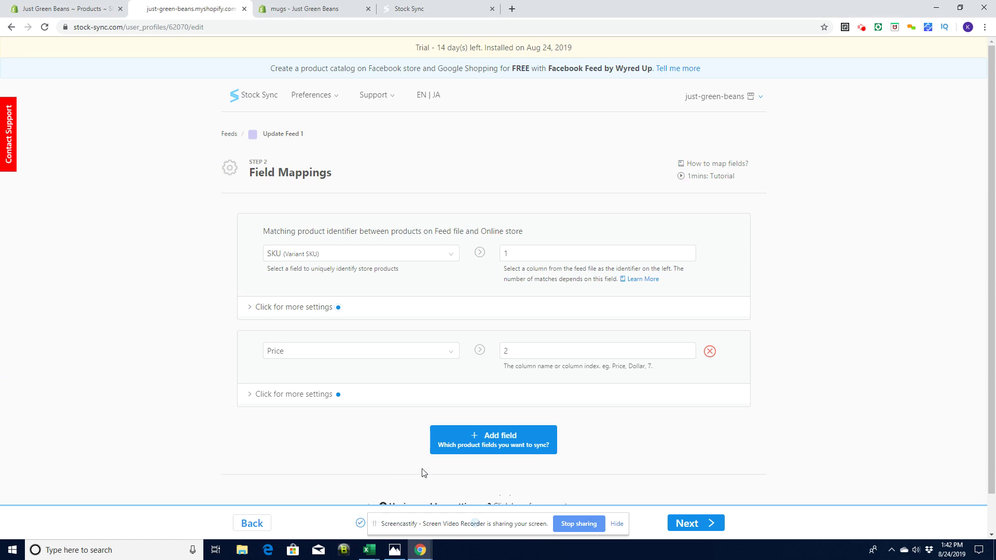
Save the field mappings and finish the feed setup with the default advanced settings.
click(706, 524)
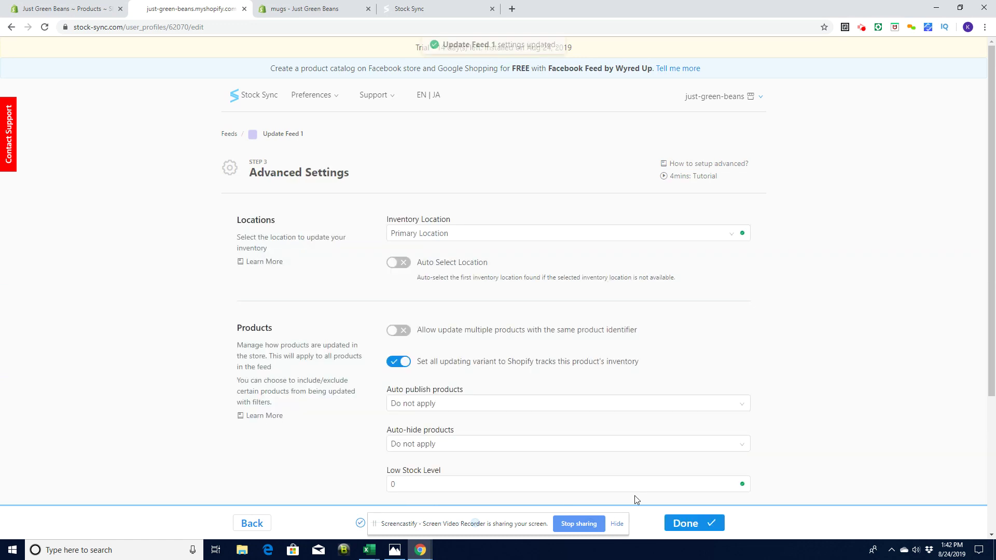
click(992, 195)
scroll(992, 195, down, 4)
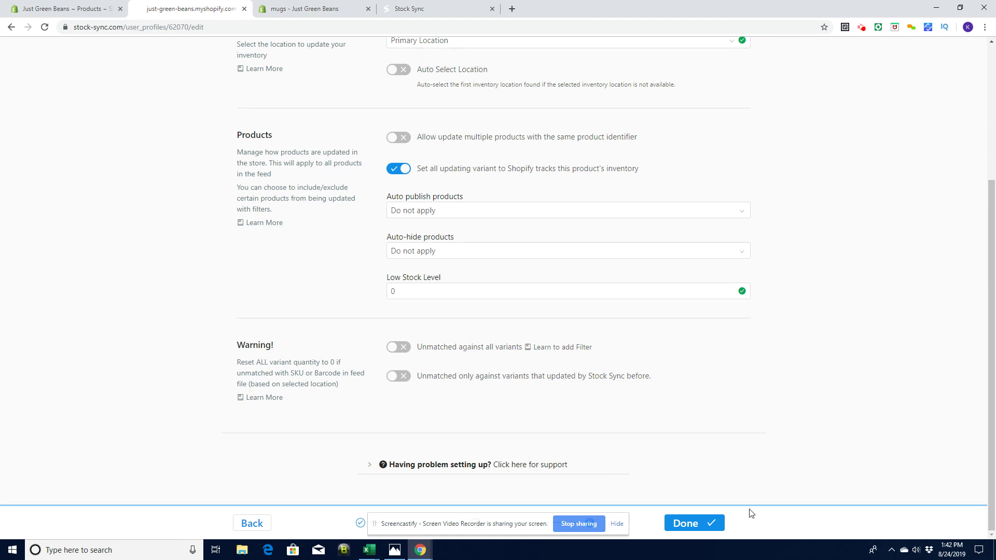
click(682, 525)
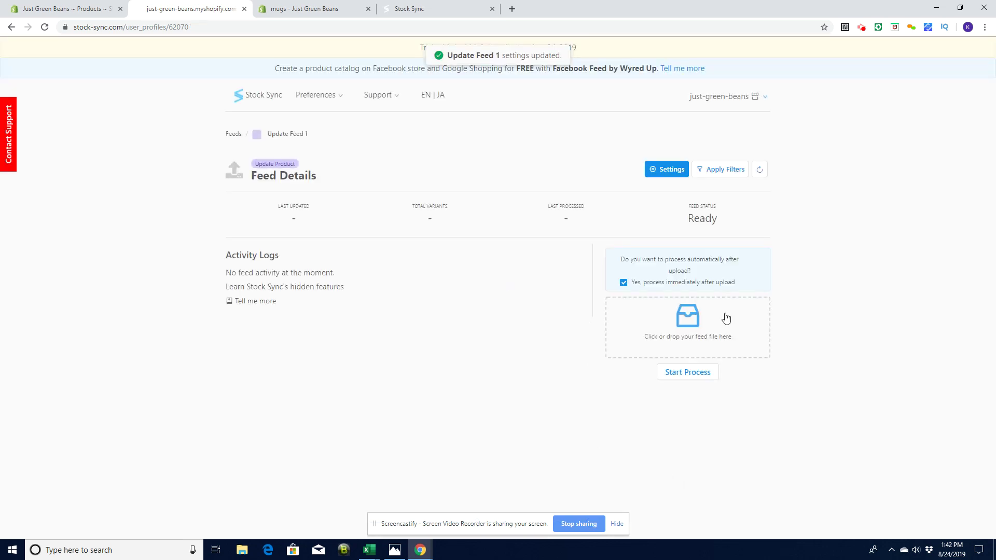
Upload MugsforStockSync.csv to the feed with immediate processing after upload enabled.
click(685, 332)
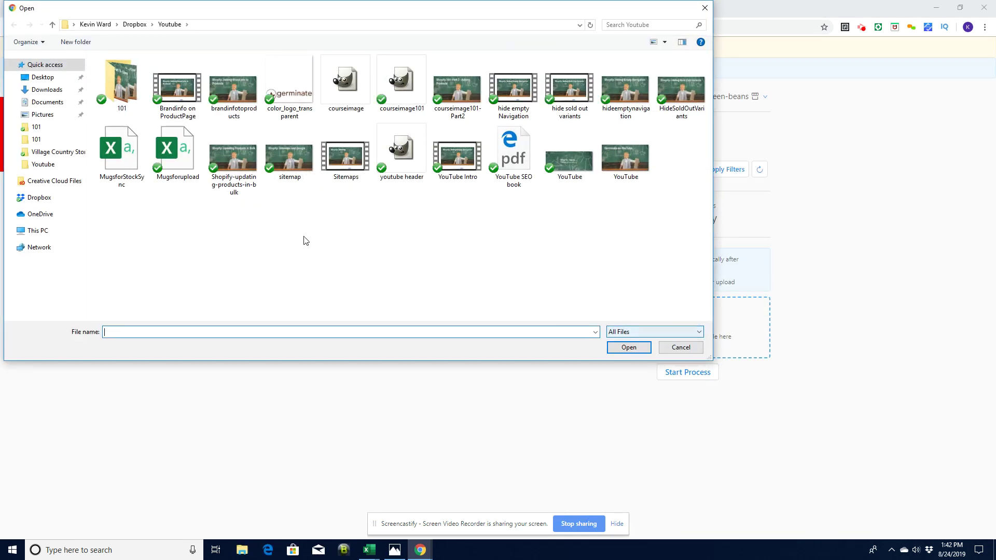
click(117, 153)
double_click(117, 153)
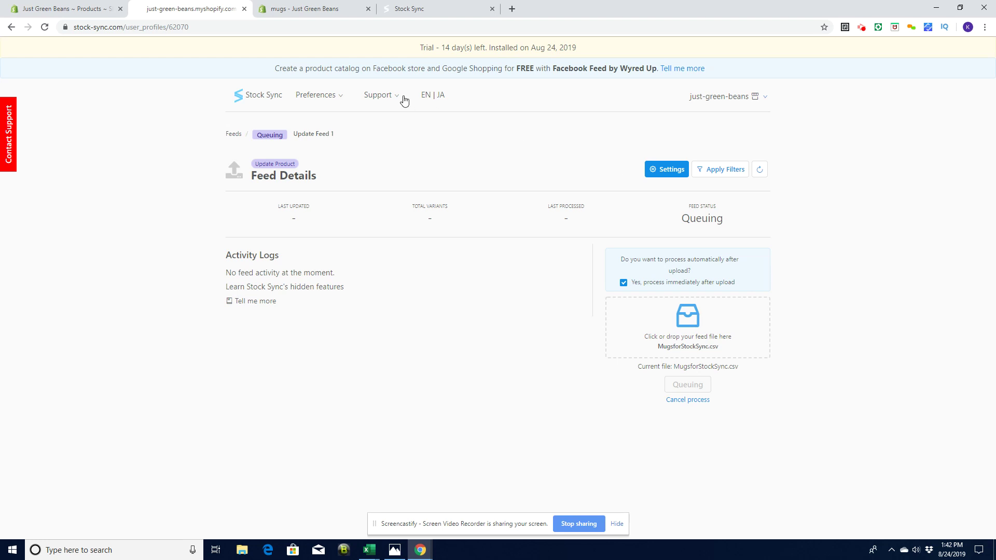
Return to the feed dashboard and create a second update-products feed from the blank template.
click(256, 98)
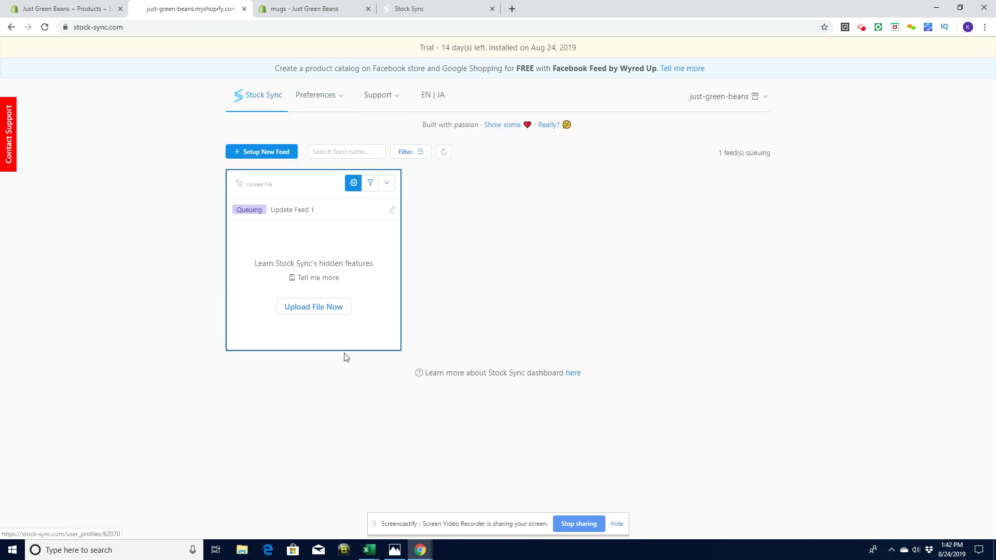
click(267, 154)
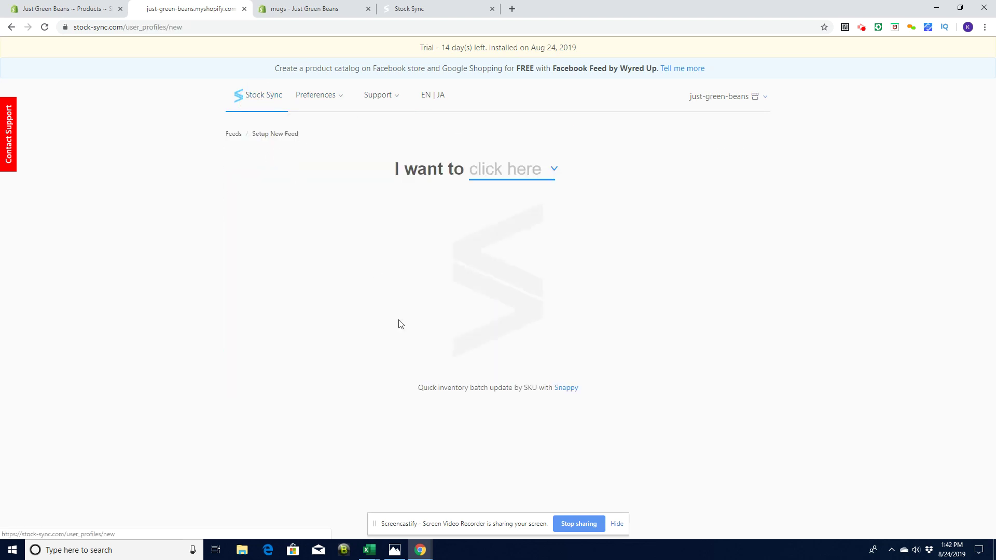
click(538, 172)
click(503, 188)
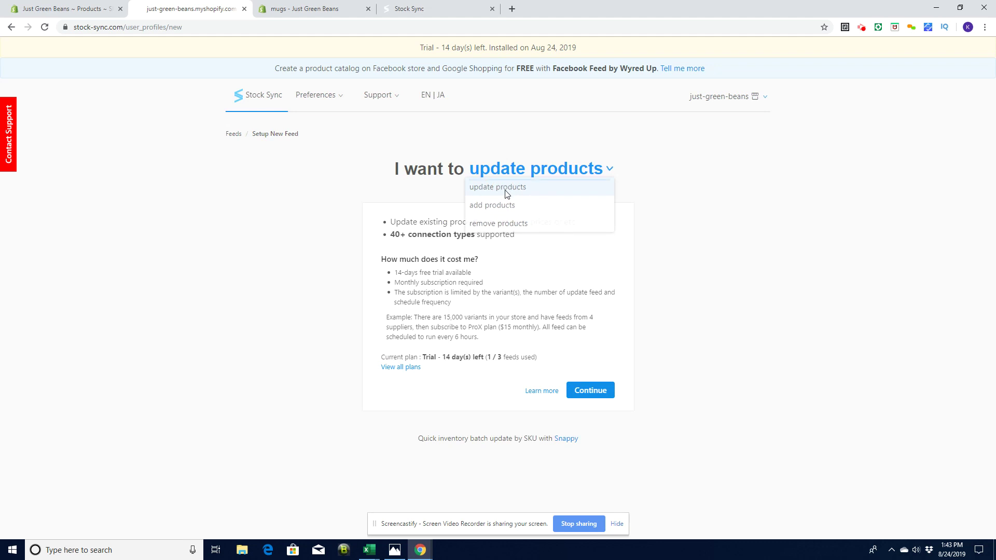
click(590, 392)
click(303, 300)
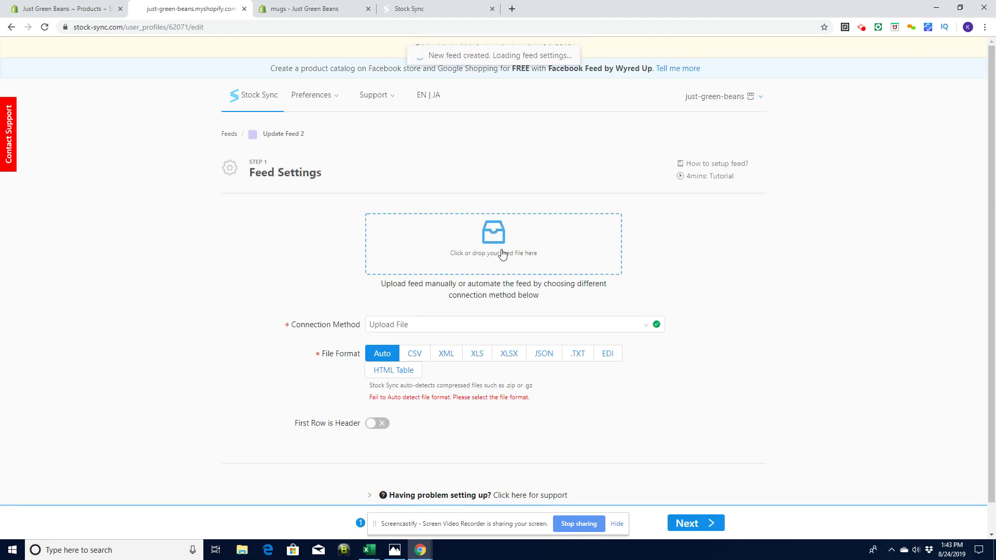
Set the second feed's file format to CSV and save its feed settings to reach the field mappings.
click(415, 358)
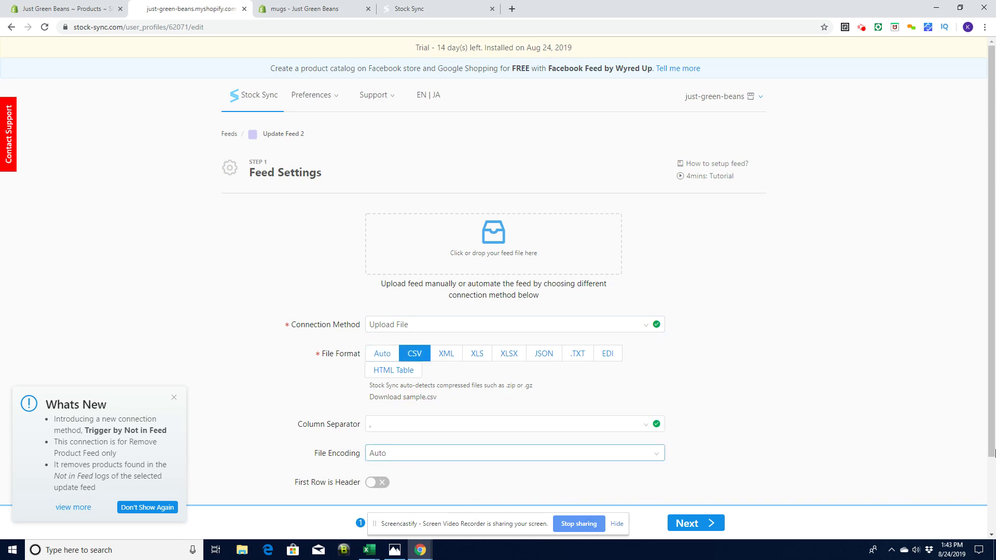
scroll(981, 363, down, 2)
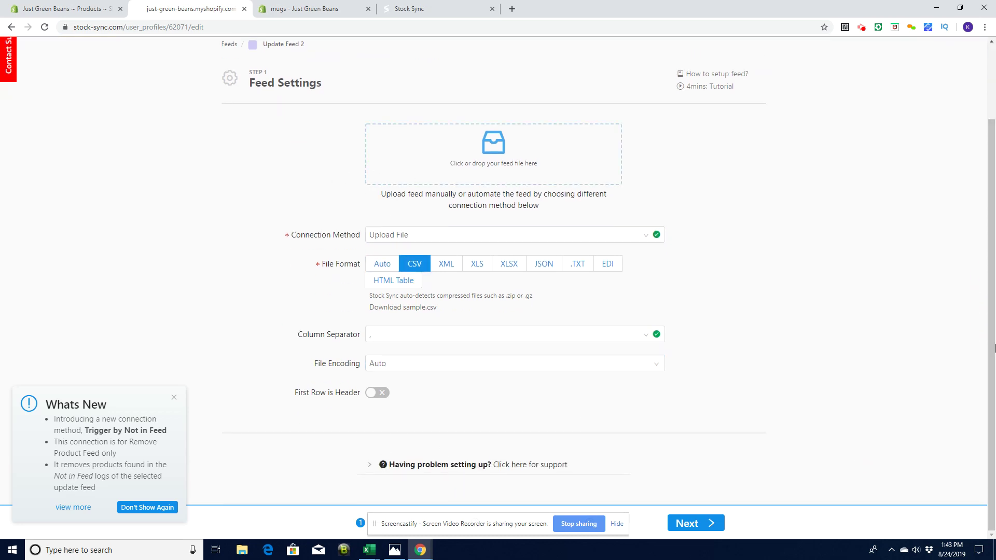
drag(992, 340, 995, 396)
click(693, 523)
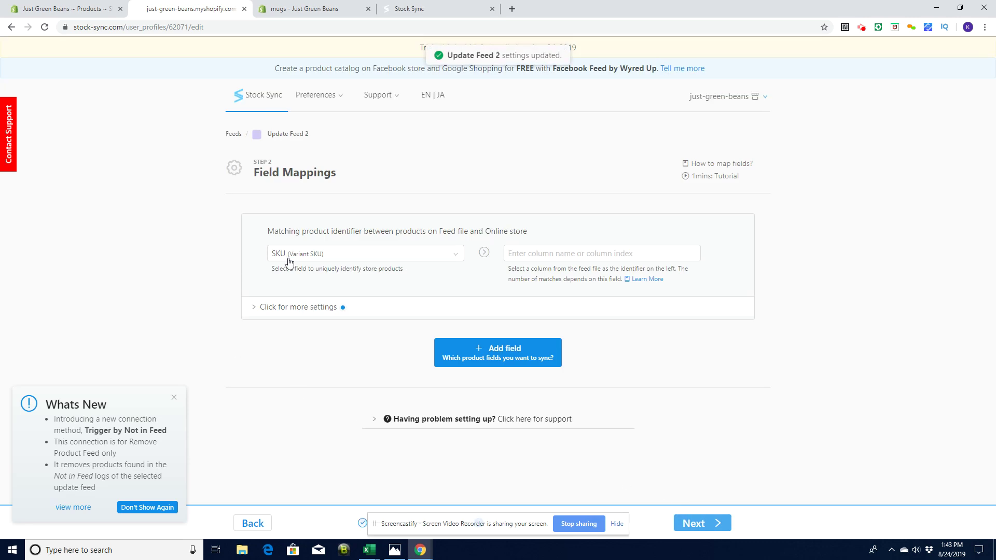
Add a field mapping to the second feed that links the Published store field to feed column 2.
click(471, 357)
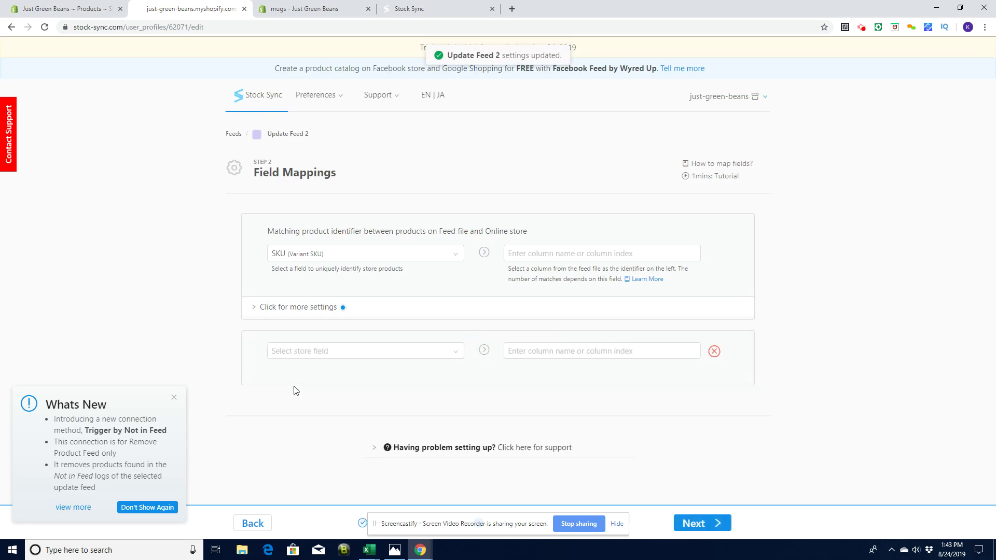
click(324, 351)
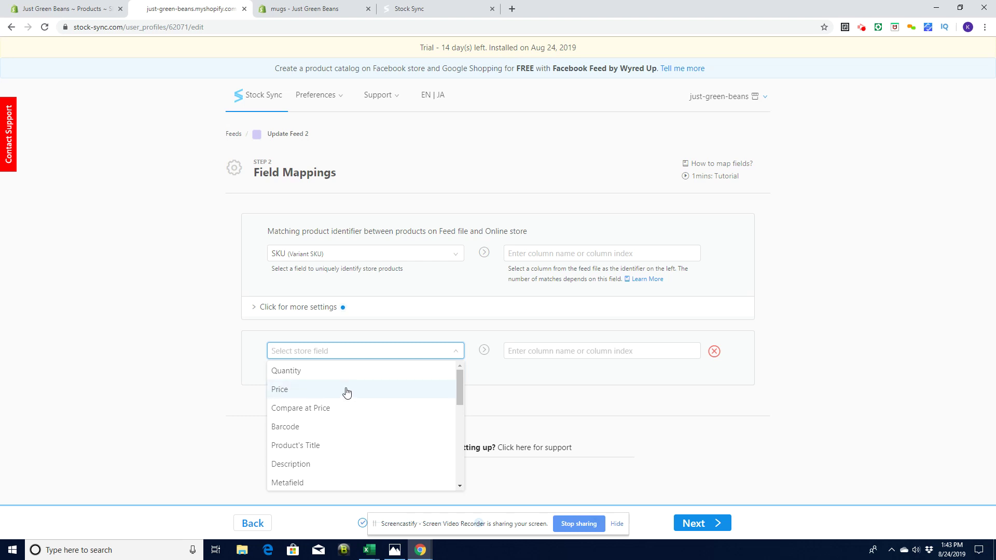
drag(459, 387, 458, 397)
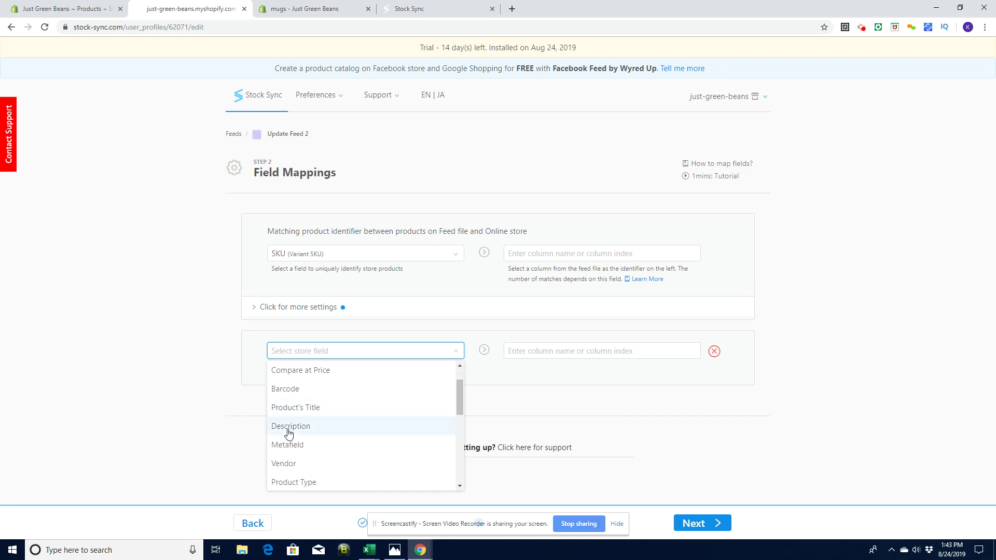
drag(460, 408, 456, 425)
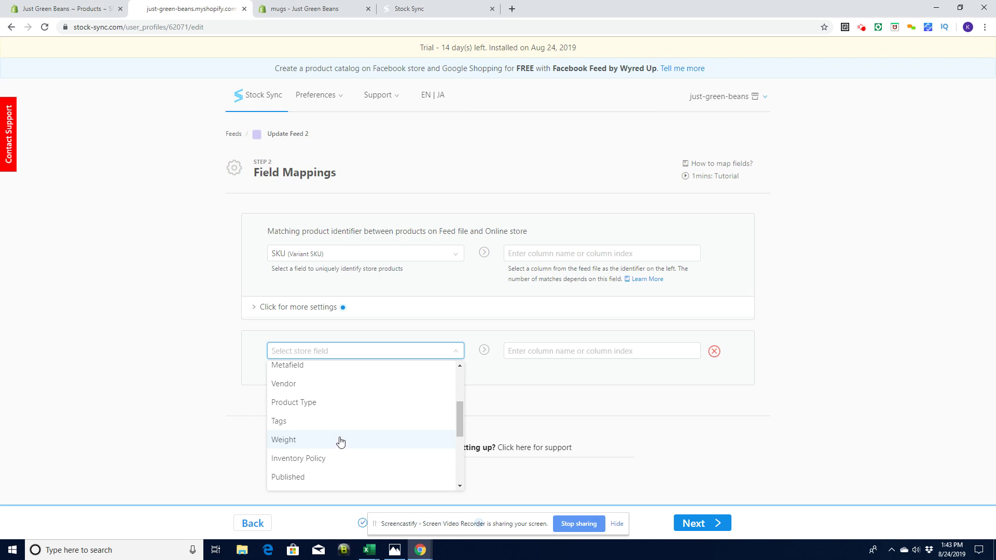
mouse_move(461, 418)
mouse_down()
mouse_move(459, 433)
mouse_move(460, 423)
mouse_up()
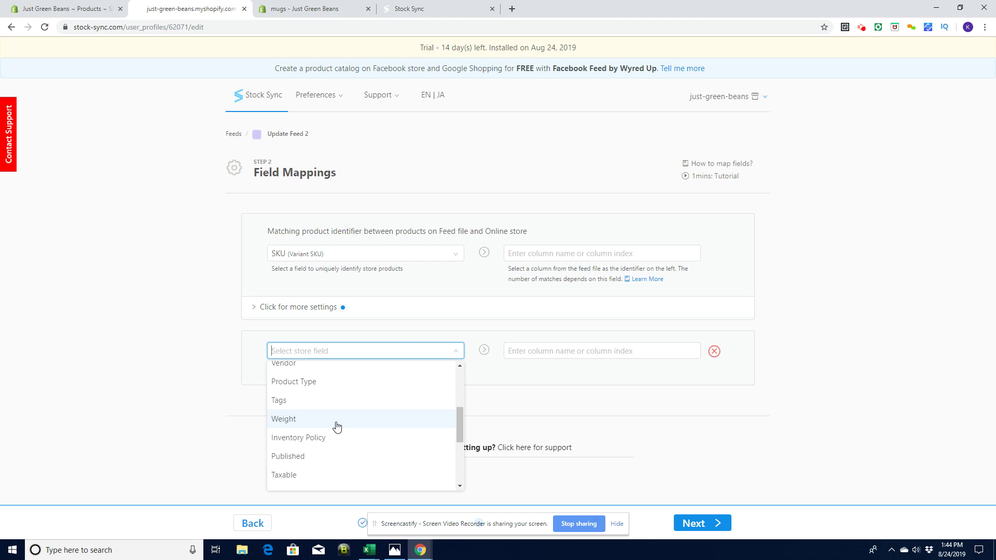
mouse_move(460, 419)
mouse_down()
mouse_move(455, 471)
mouse_move(453, 375)
mouse_move(453, 425)
mouse_up()
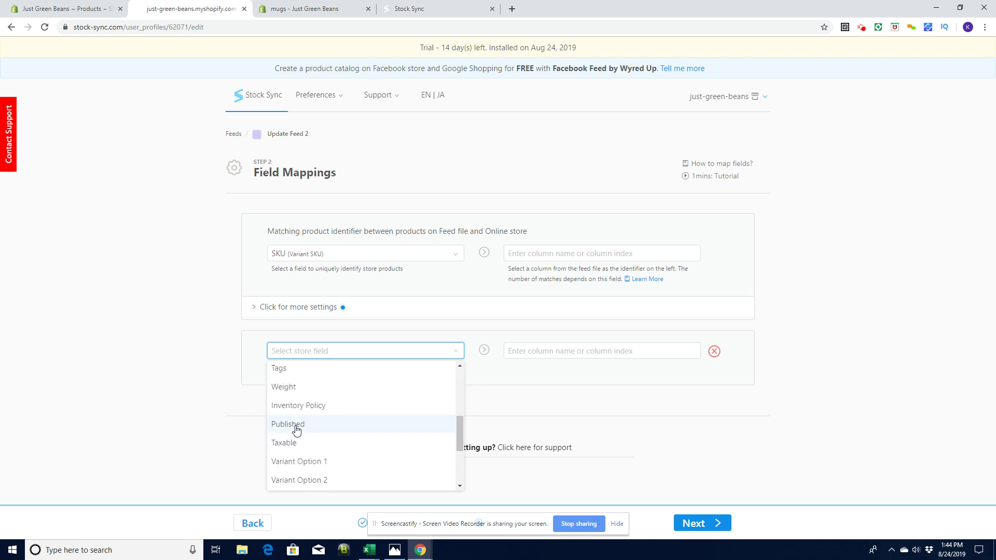
click(295, 425)
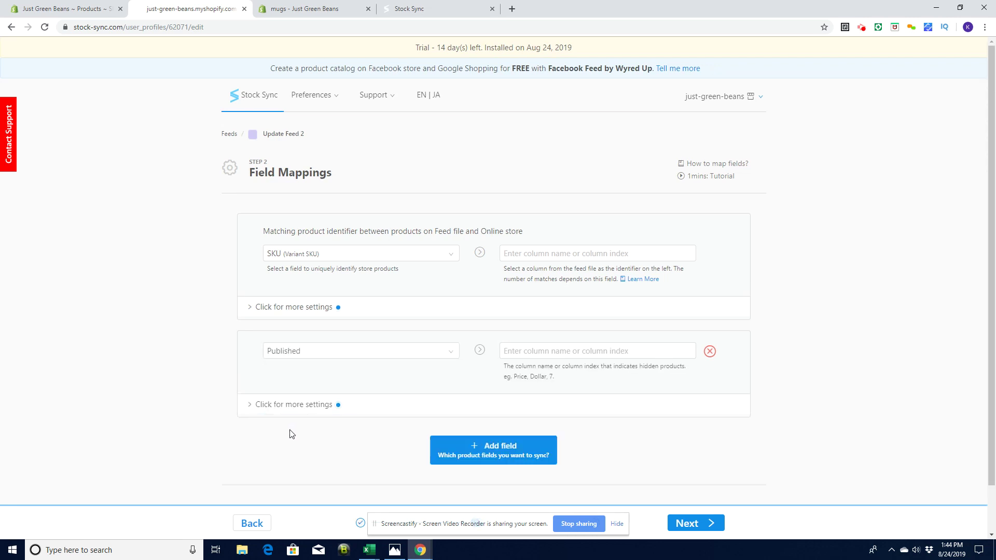
click(548, 354)
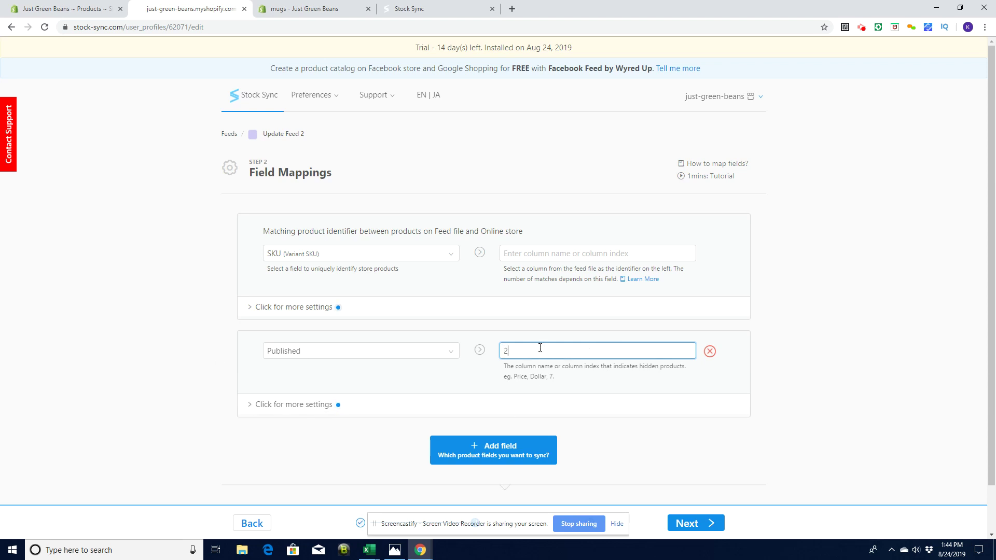
text(2)
Set the Published field's unpublish value indicator to 0 and publish value indicator to 1, and return to the feed dashboard.
click(291, 404)
click(291, 449)
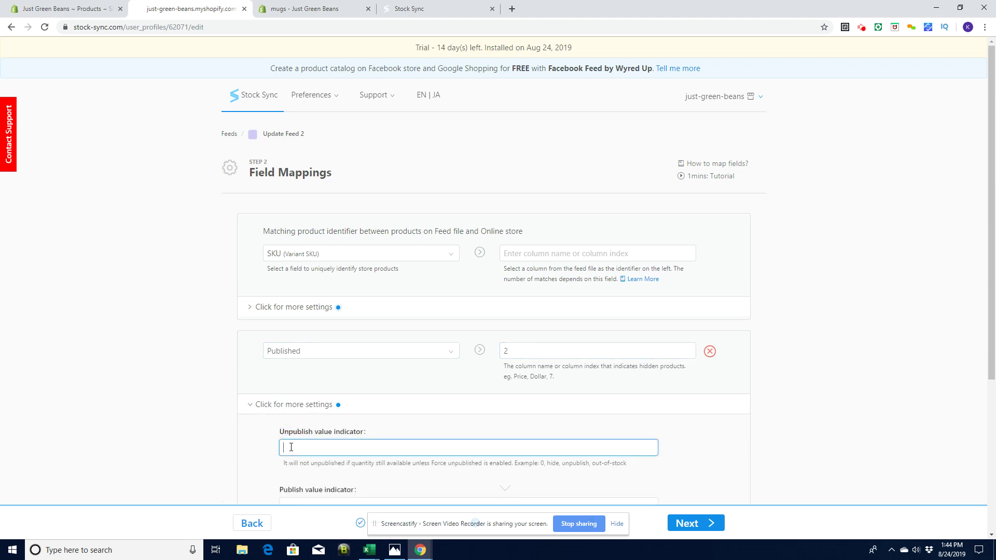
text(0)
drag(991, 354, 994, 409)
click(306, 433)
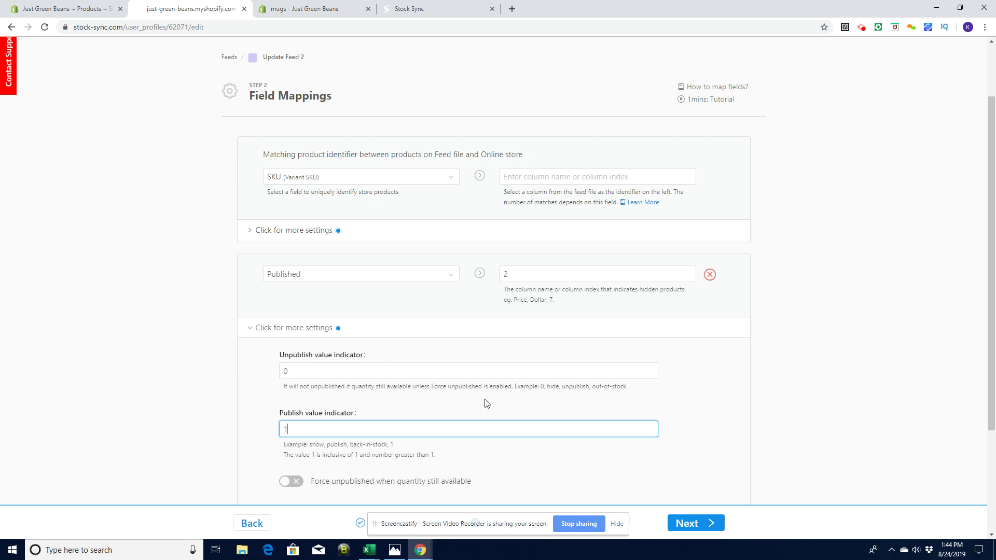
drag(993, 234, 994, 223)
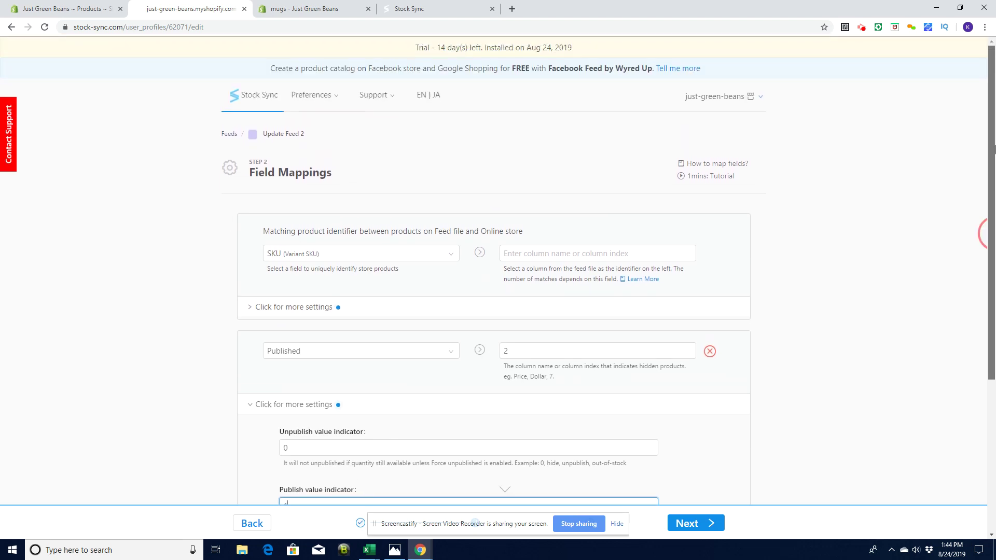
click(259, 97)
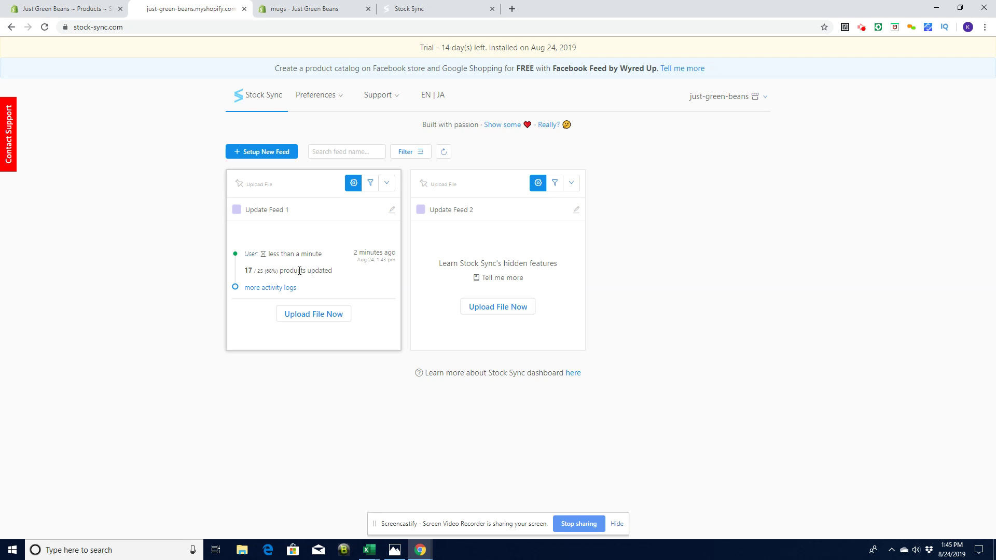
Switch to the Shopify product list and check the pricing of the Flared Coffee Cups - Orange and Blue, Set of Two product.
click(77, 12)
click(44, 120)
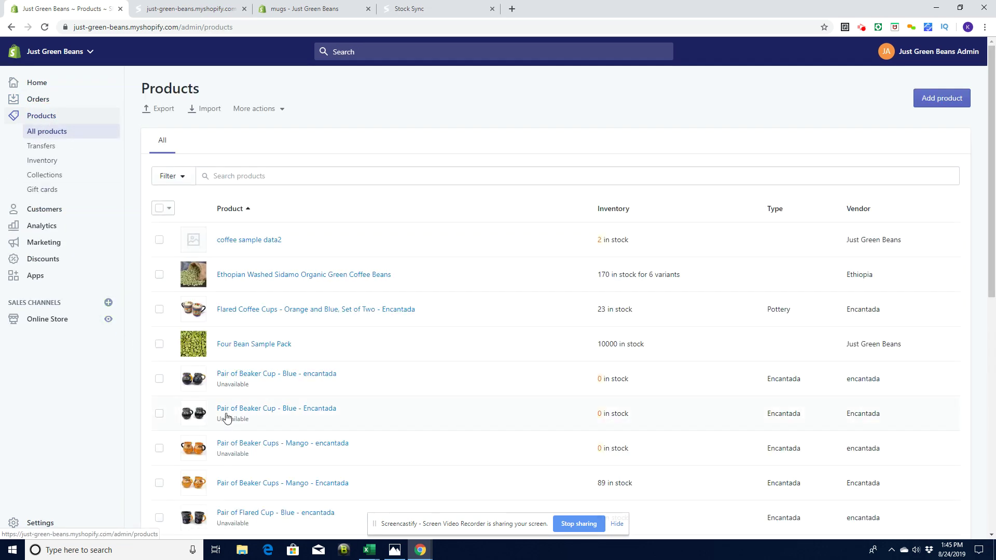
click(302, 310)
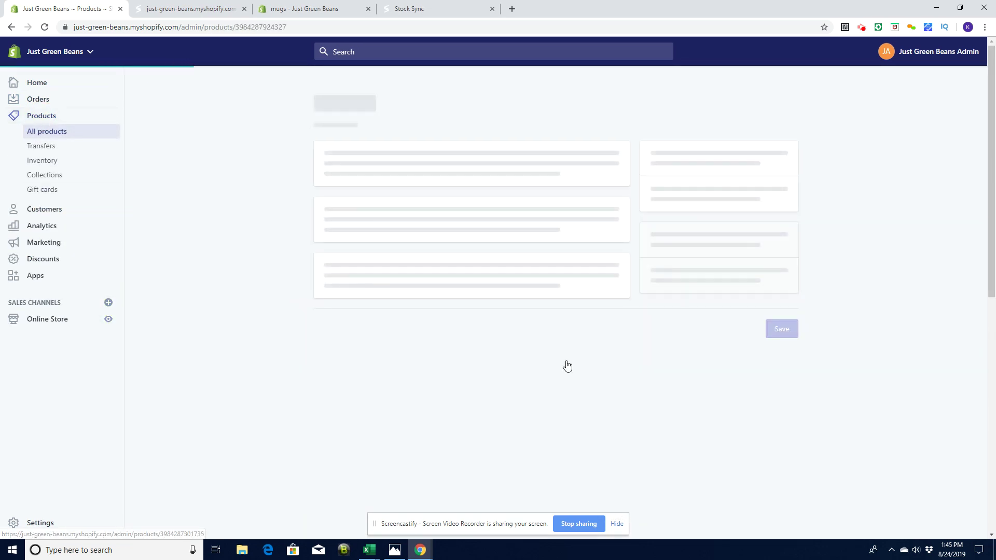
drag(989, 203, 989, 291)
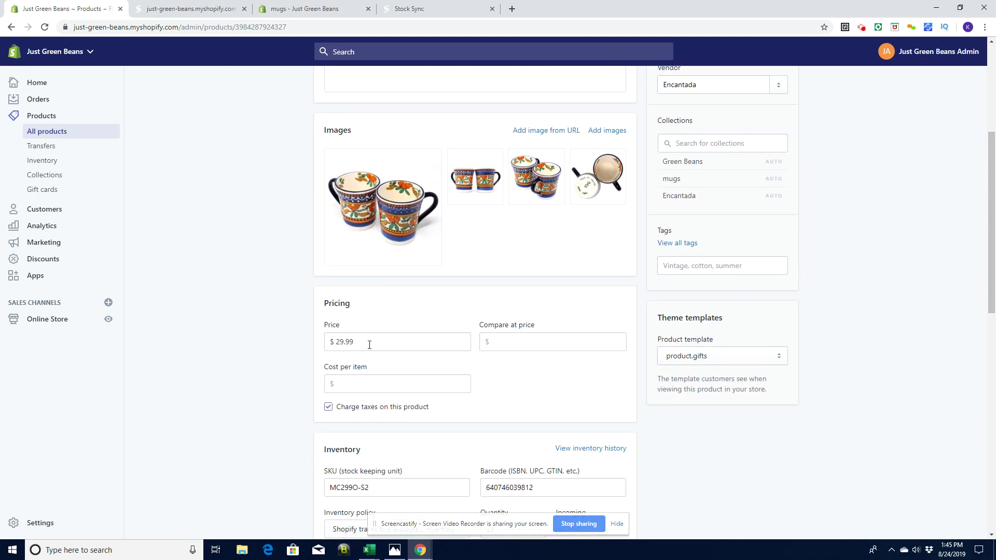
drag(989, 302, 994, 190)
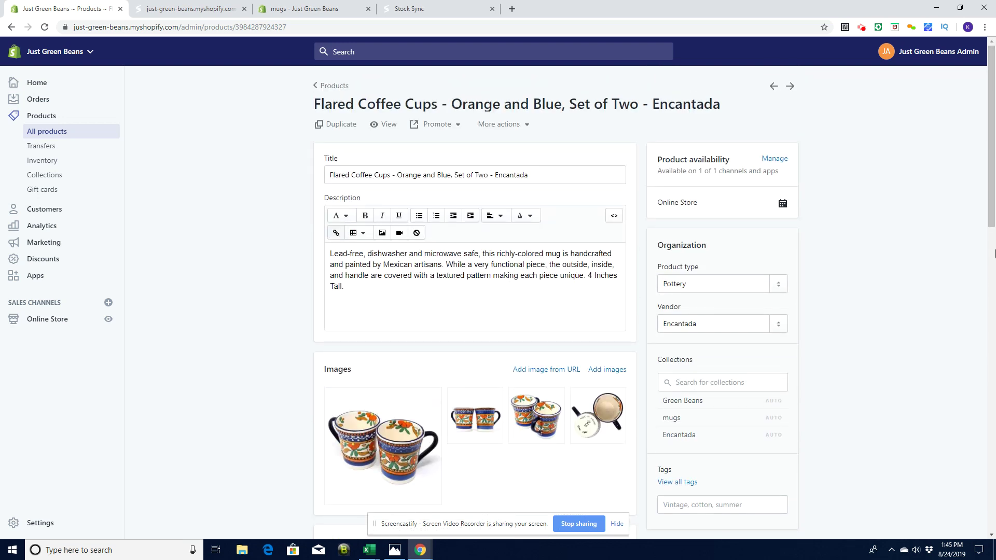